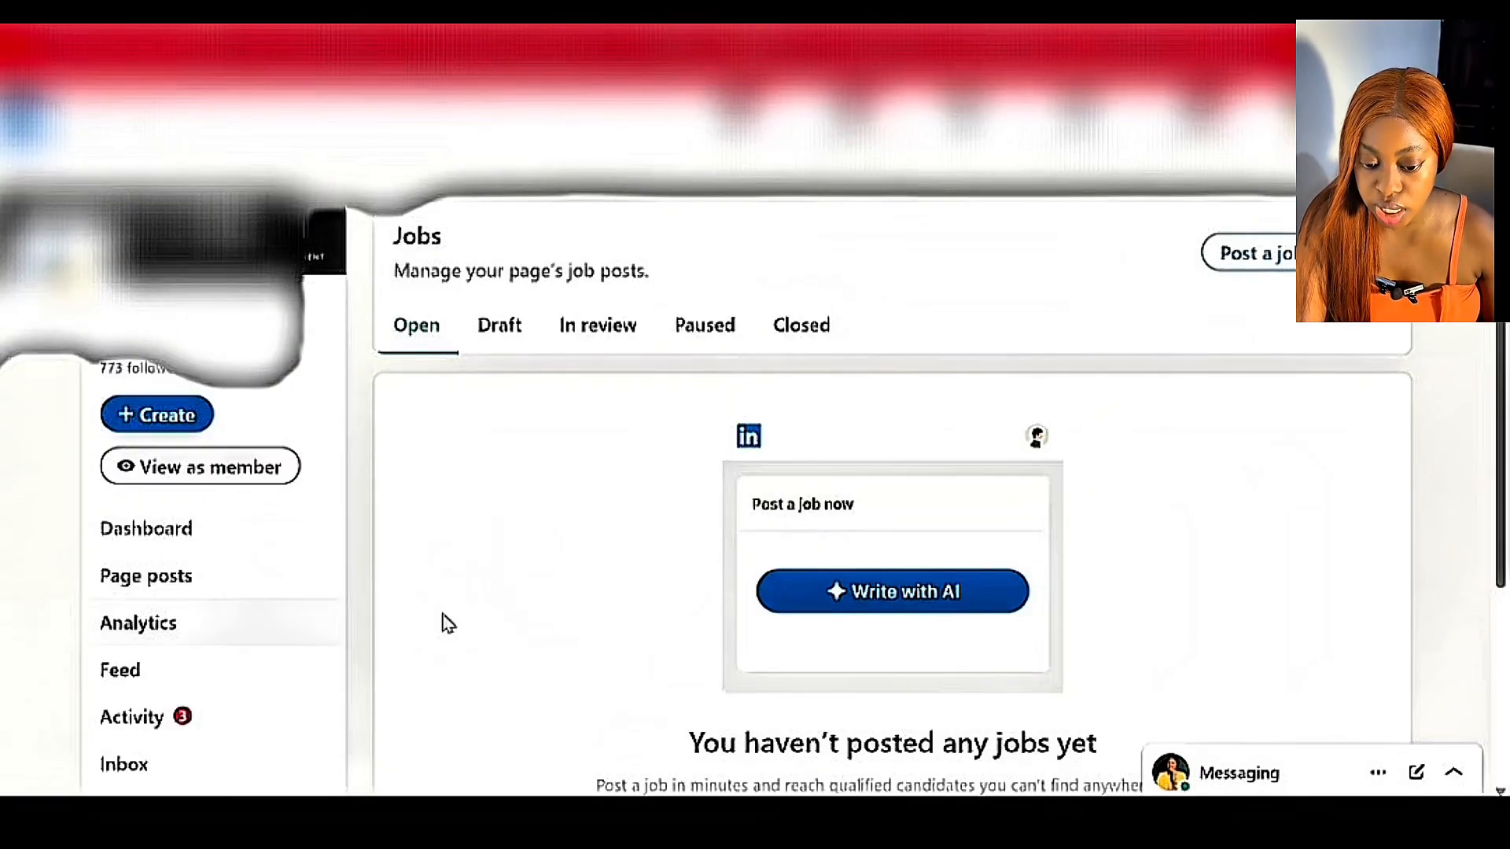
# Review the page's job posts by status, checking Draft, In review, Paused and Closed before returning to Open.
pyautogui.click(962, 610)
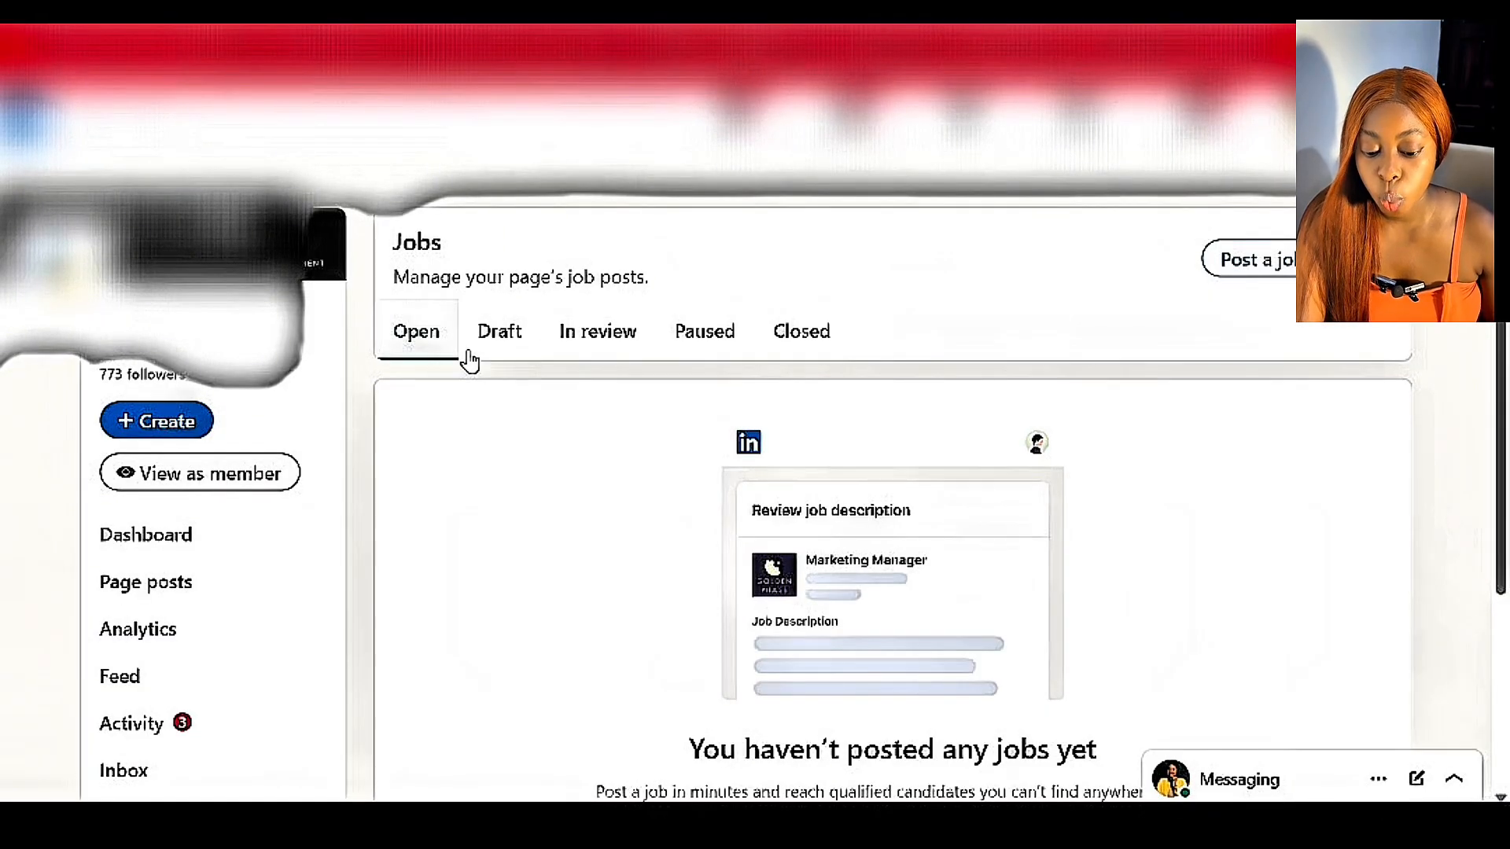
pyautogui.click(497, 354)
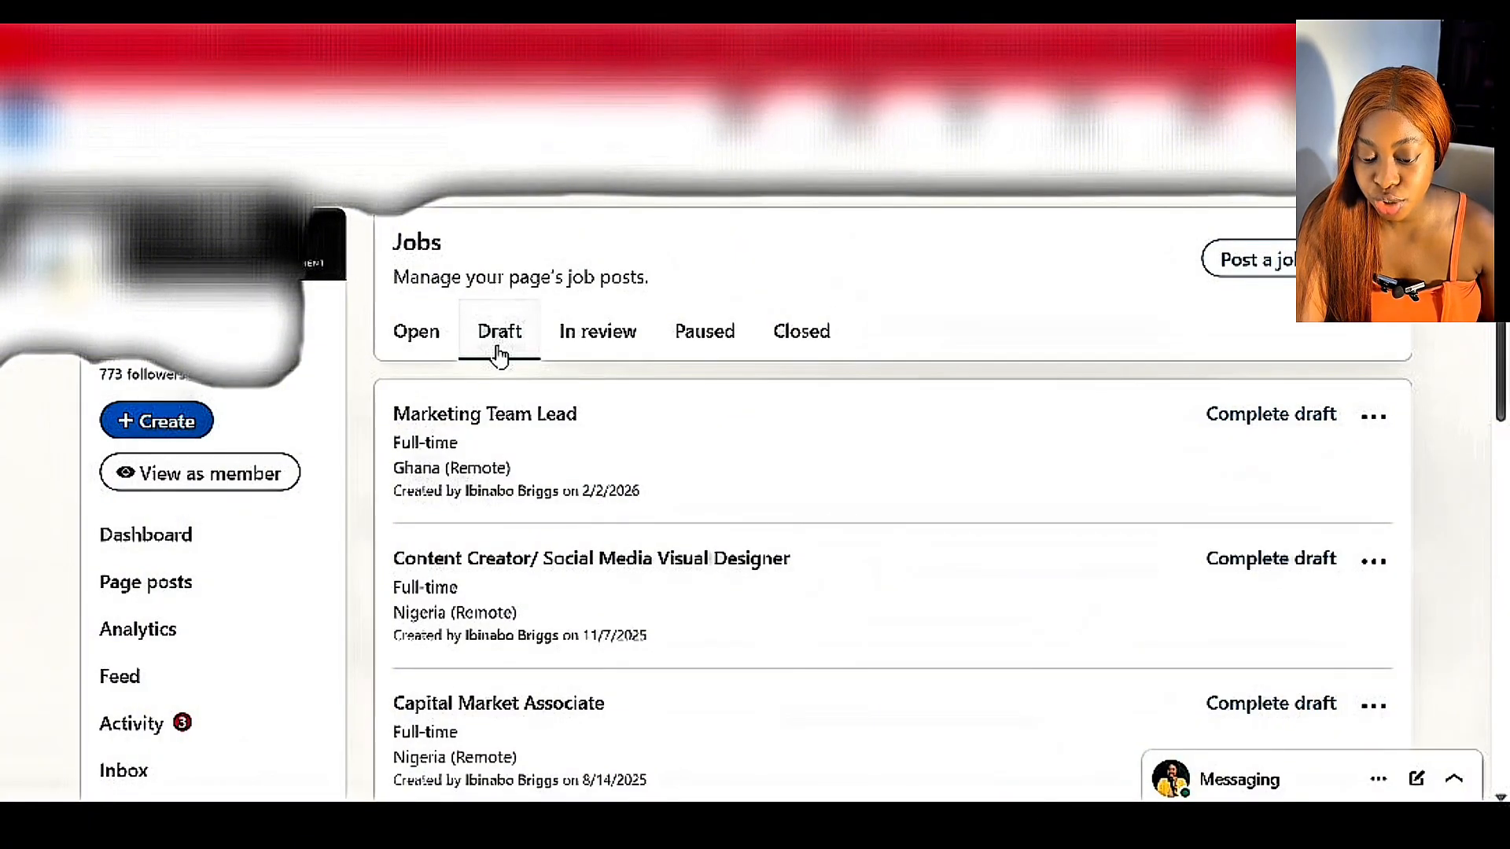
pyautogui.click(599, 344)
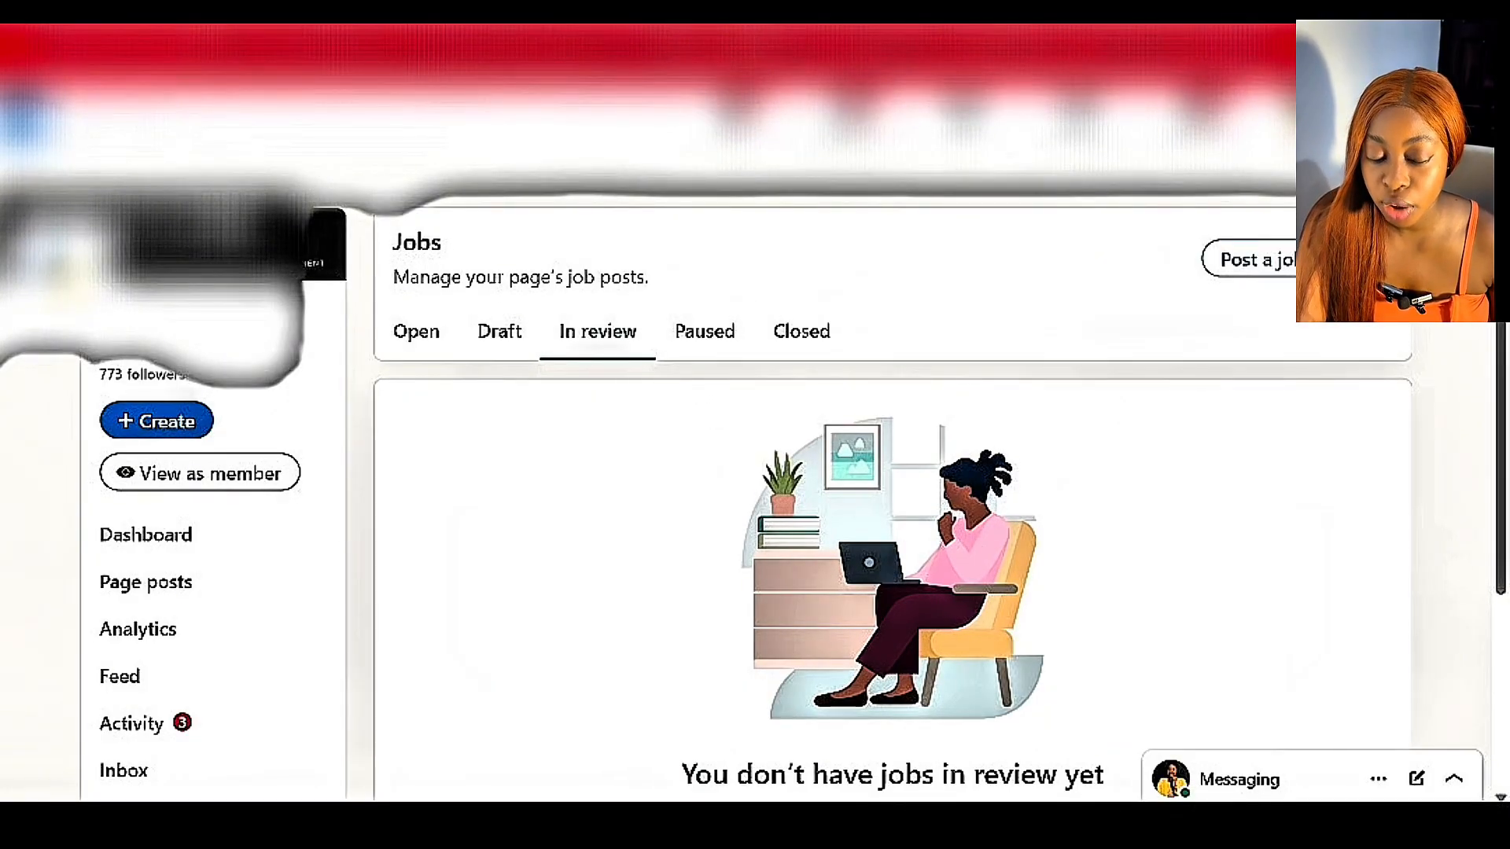
pyautogui.click(716, 350)
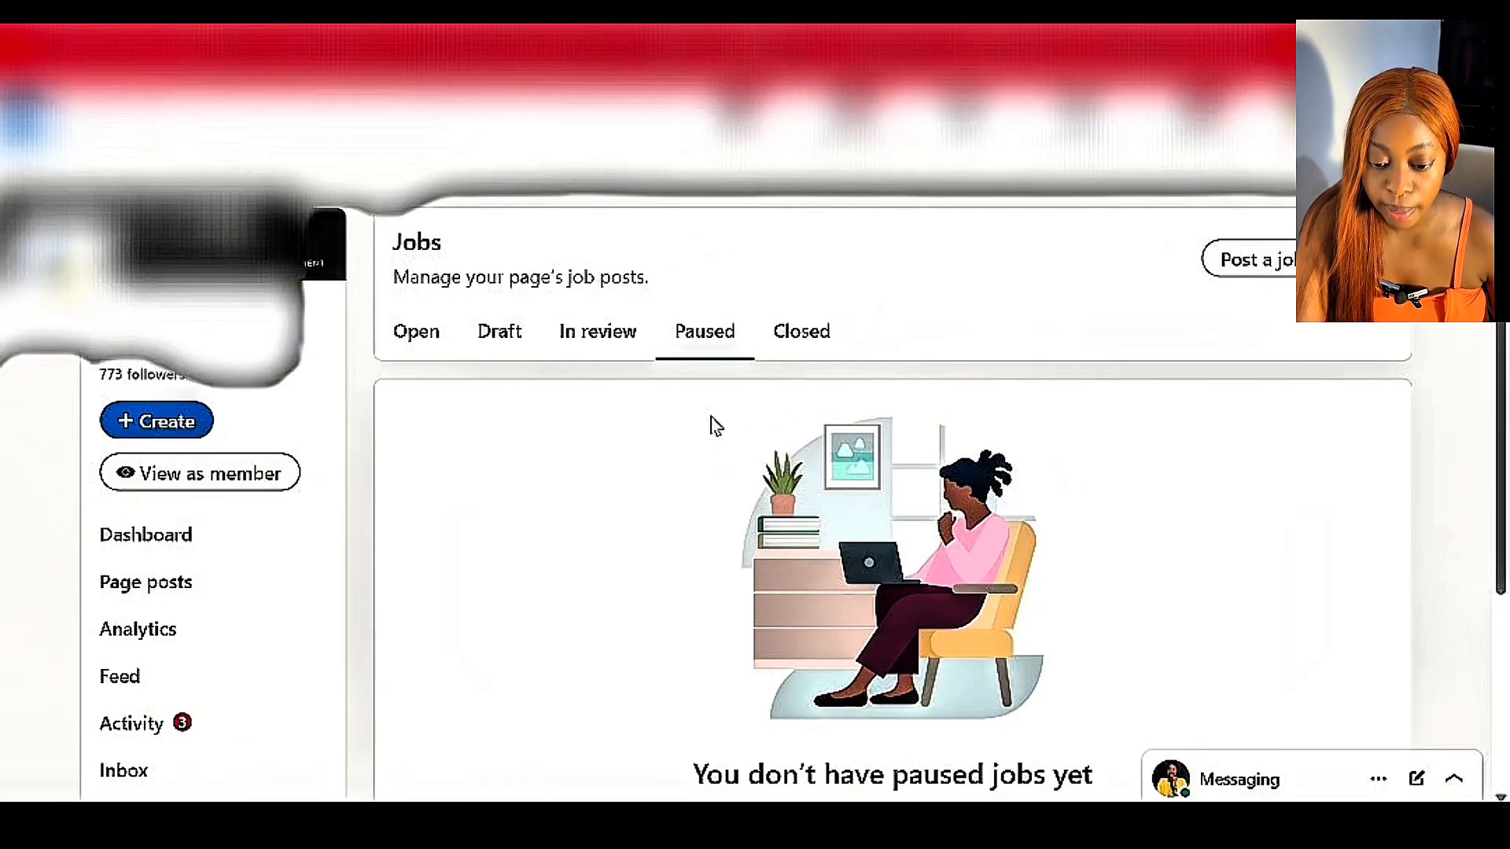
pyautogui.click(815, 356)
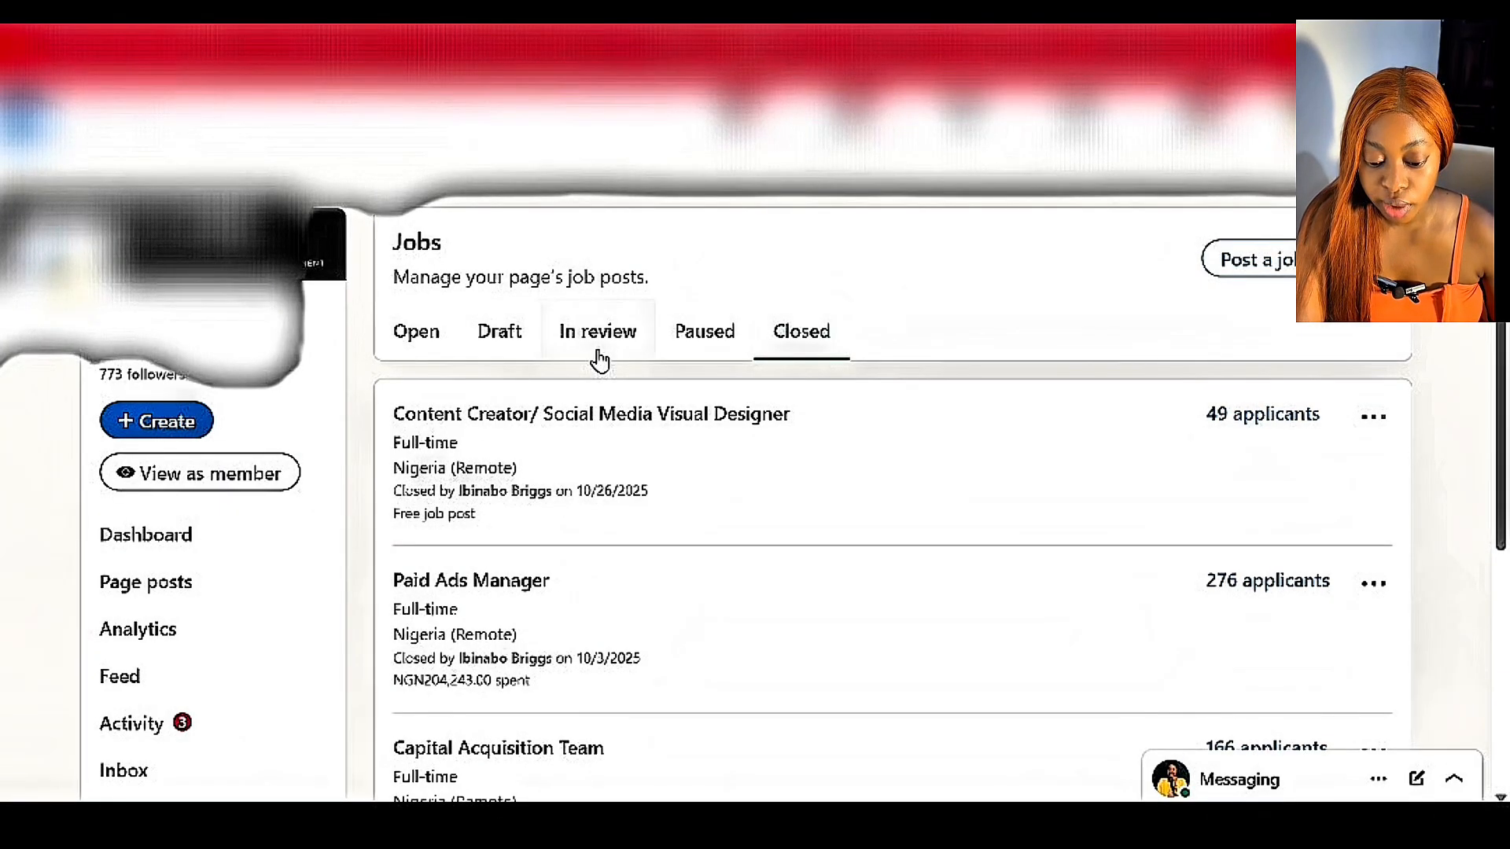
pyautogui.click(416, 332)
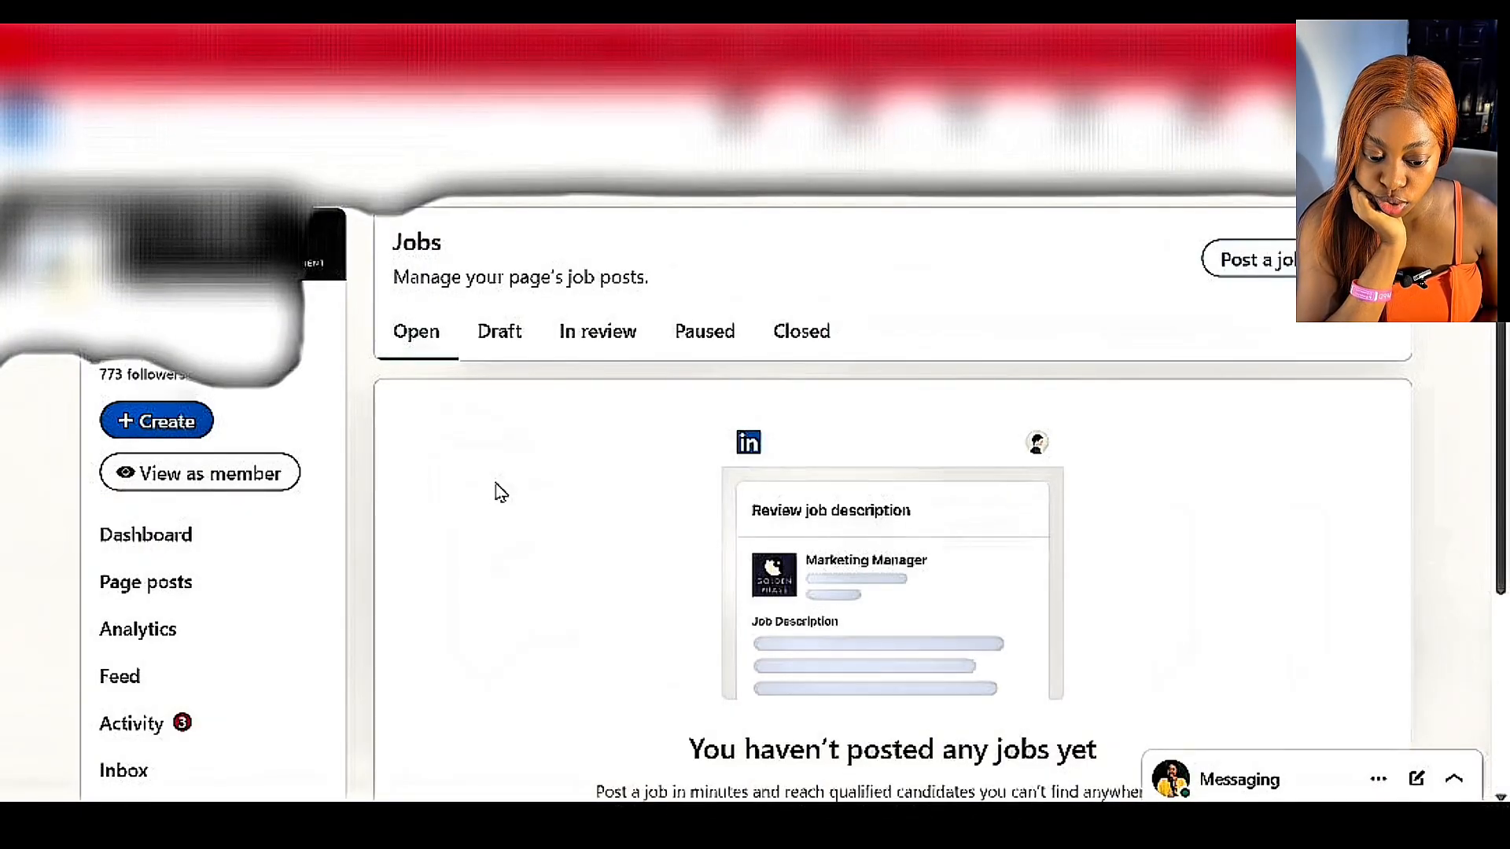
# Start a free job post with the job title Marketing Team Lead and continue to the drafted job description.
pyautogui.scroll(-3, 501, 491)
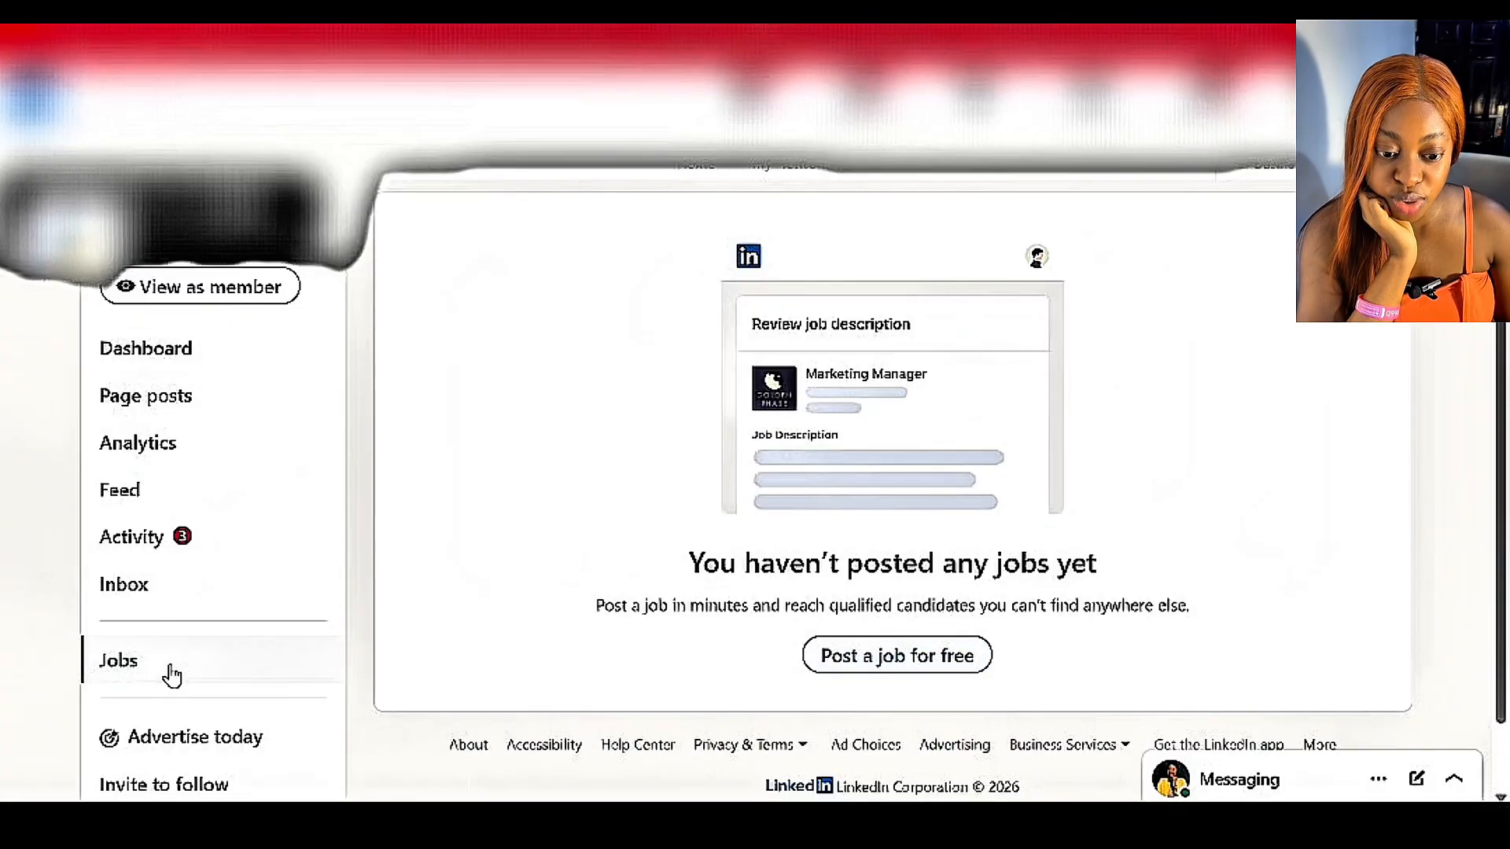
pyautogui.click(936, 661)
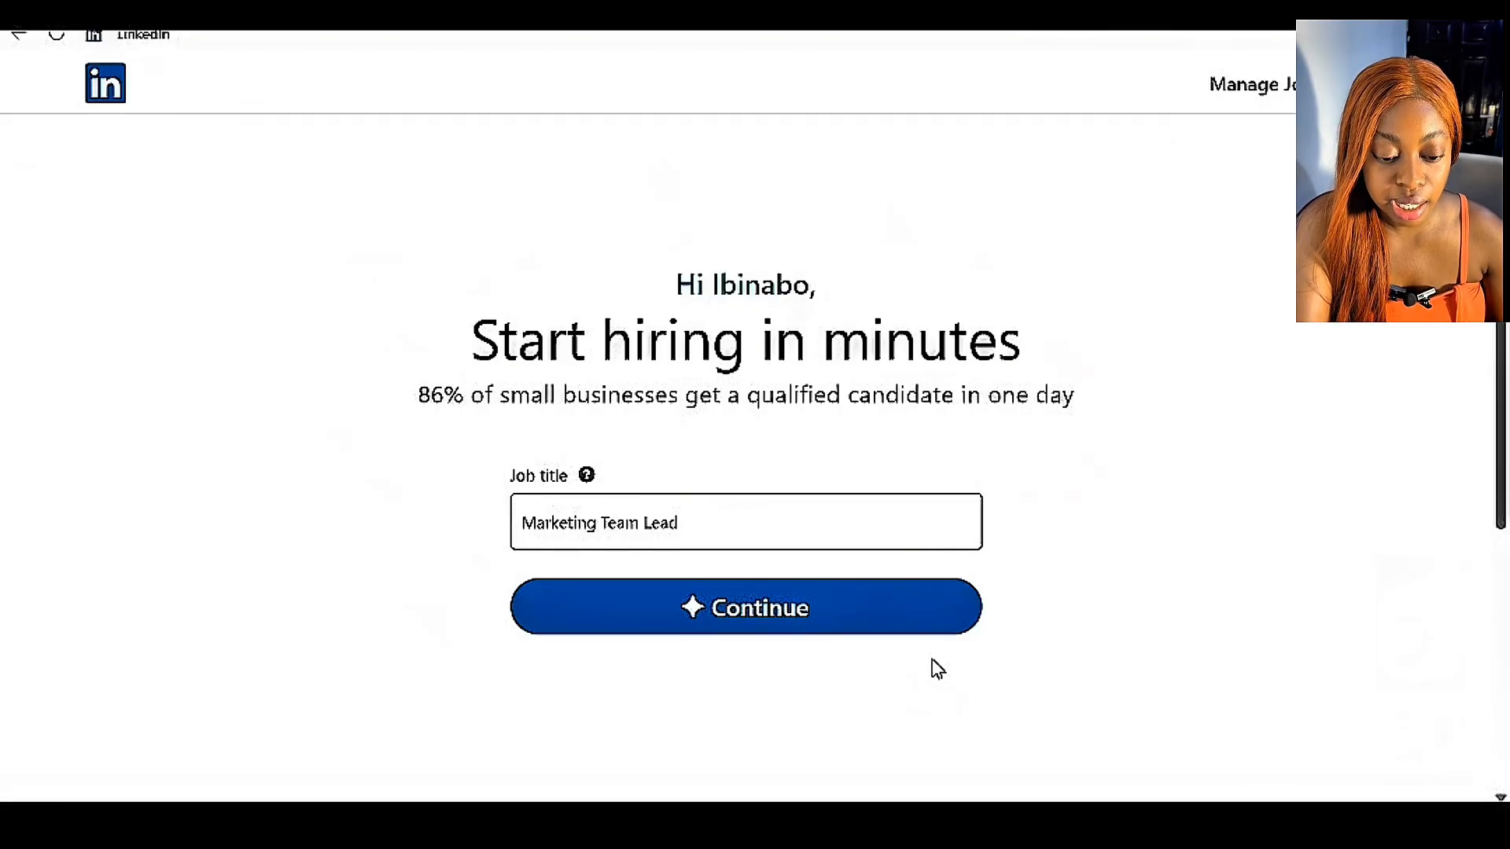
pyautogui.click(731, 530)
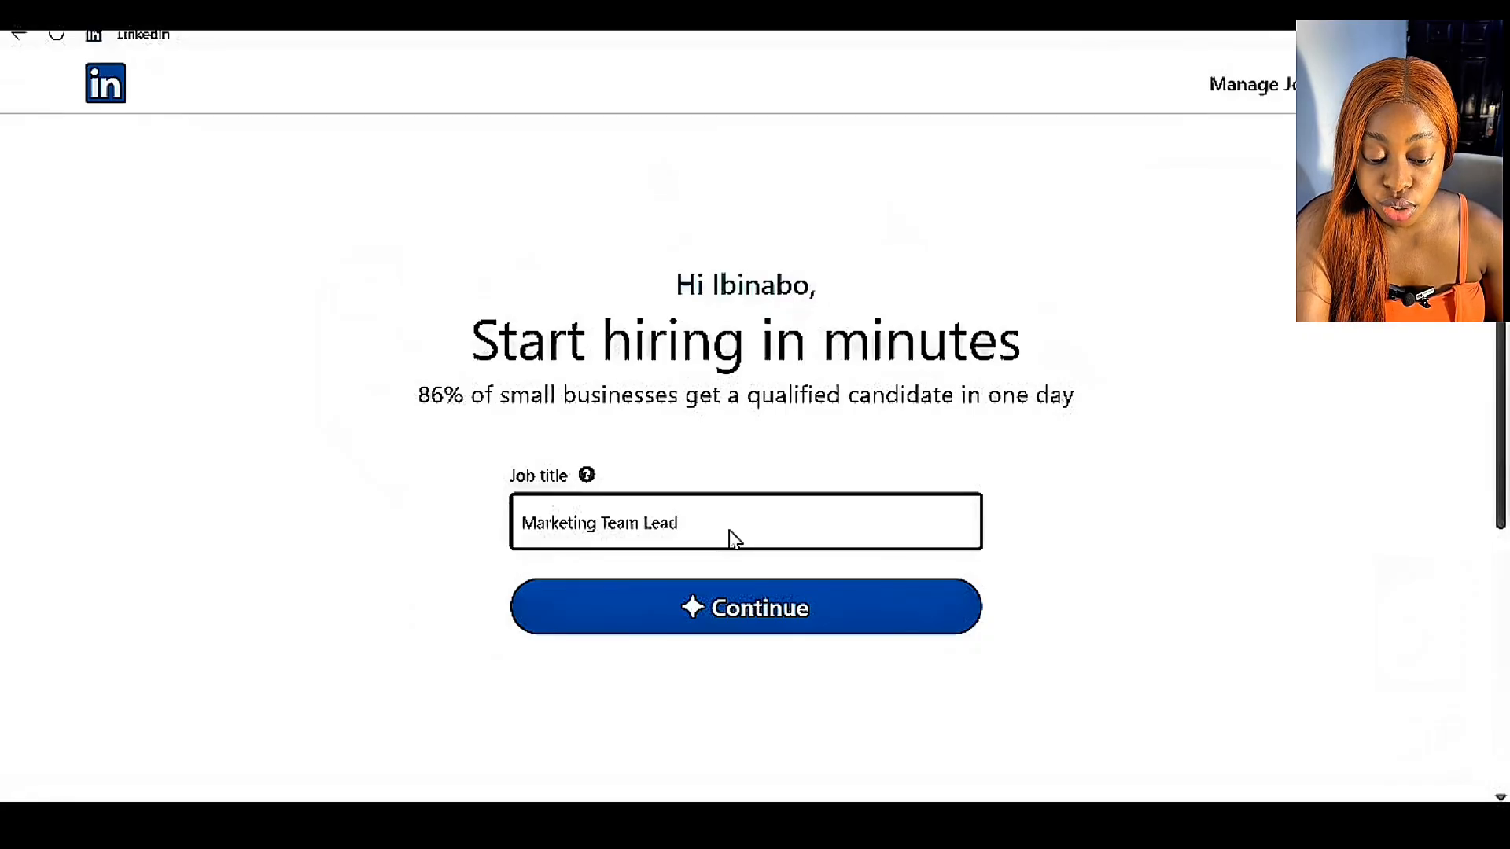
pyautogui.press('BackSpace')
pyautogui.press('BackSpace')
pyautogui.press('BackSpace')
pyautogui.press('BackSpace')
pyautogui.press('BackSpace')
pyautogui.press('BackSpace')
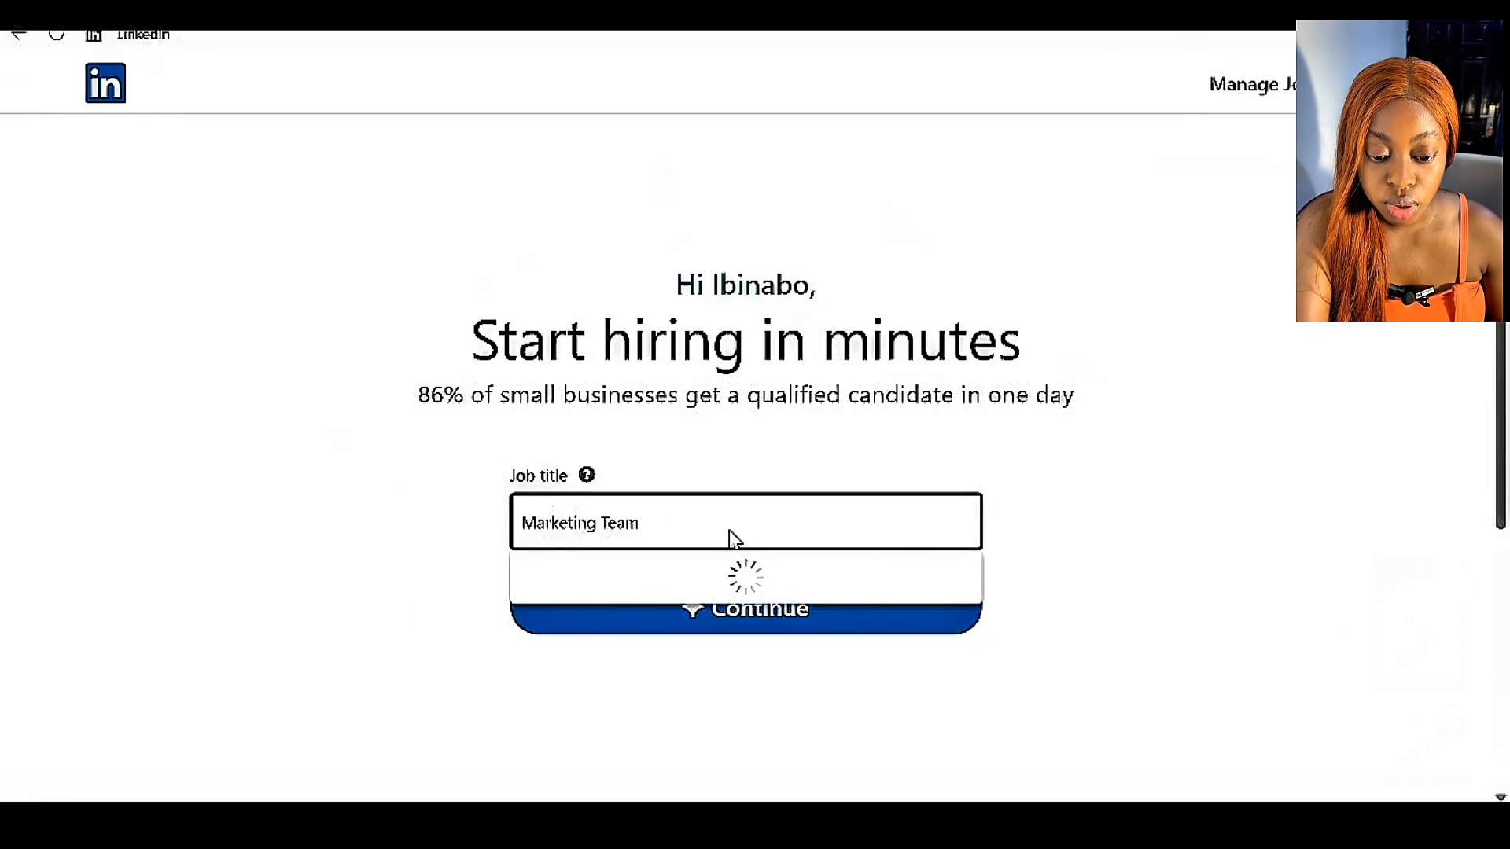
pyautogui.press('BackSpace')
pyautogui.press('BackSpace')
pyautogui.press('BackSpace')
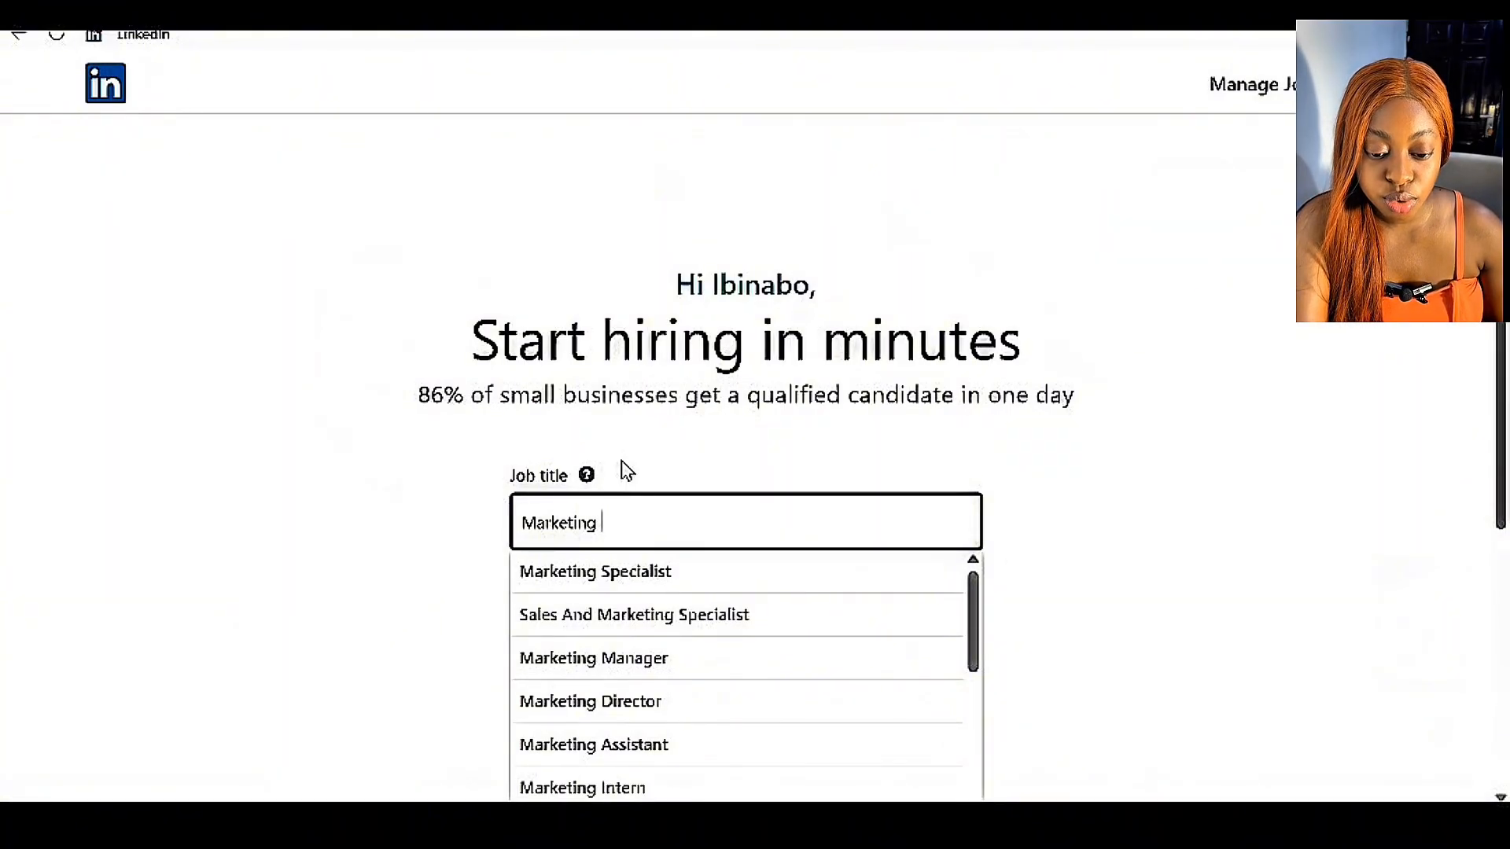
pyautogui.write('Team')
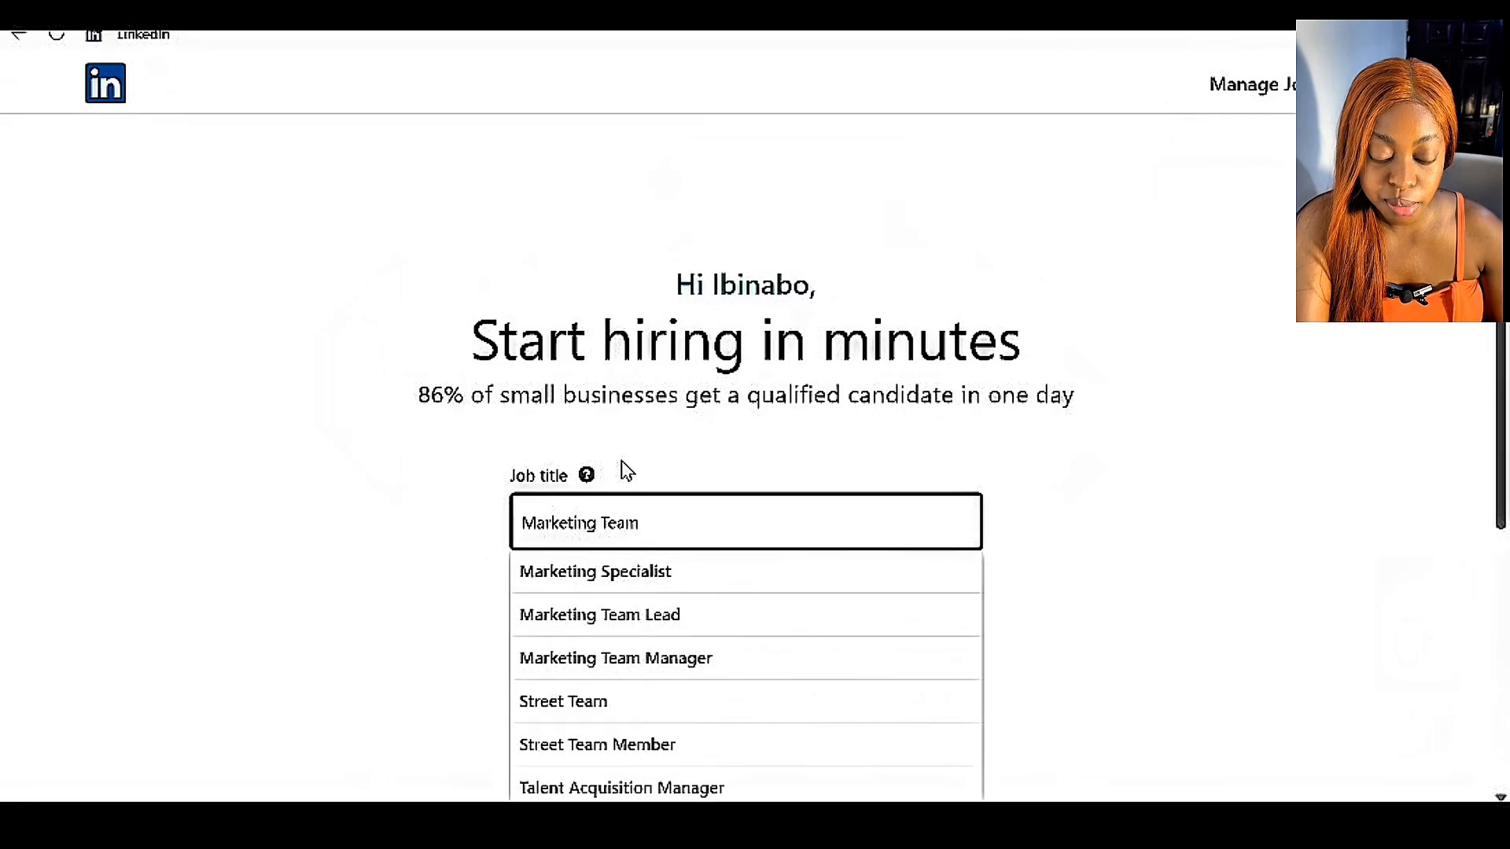
pyautogui.click(661, 622)
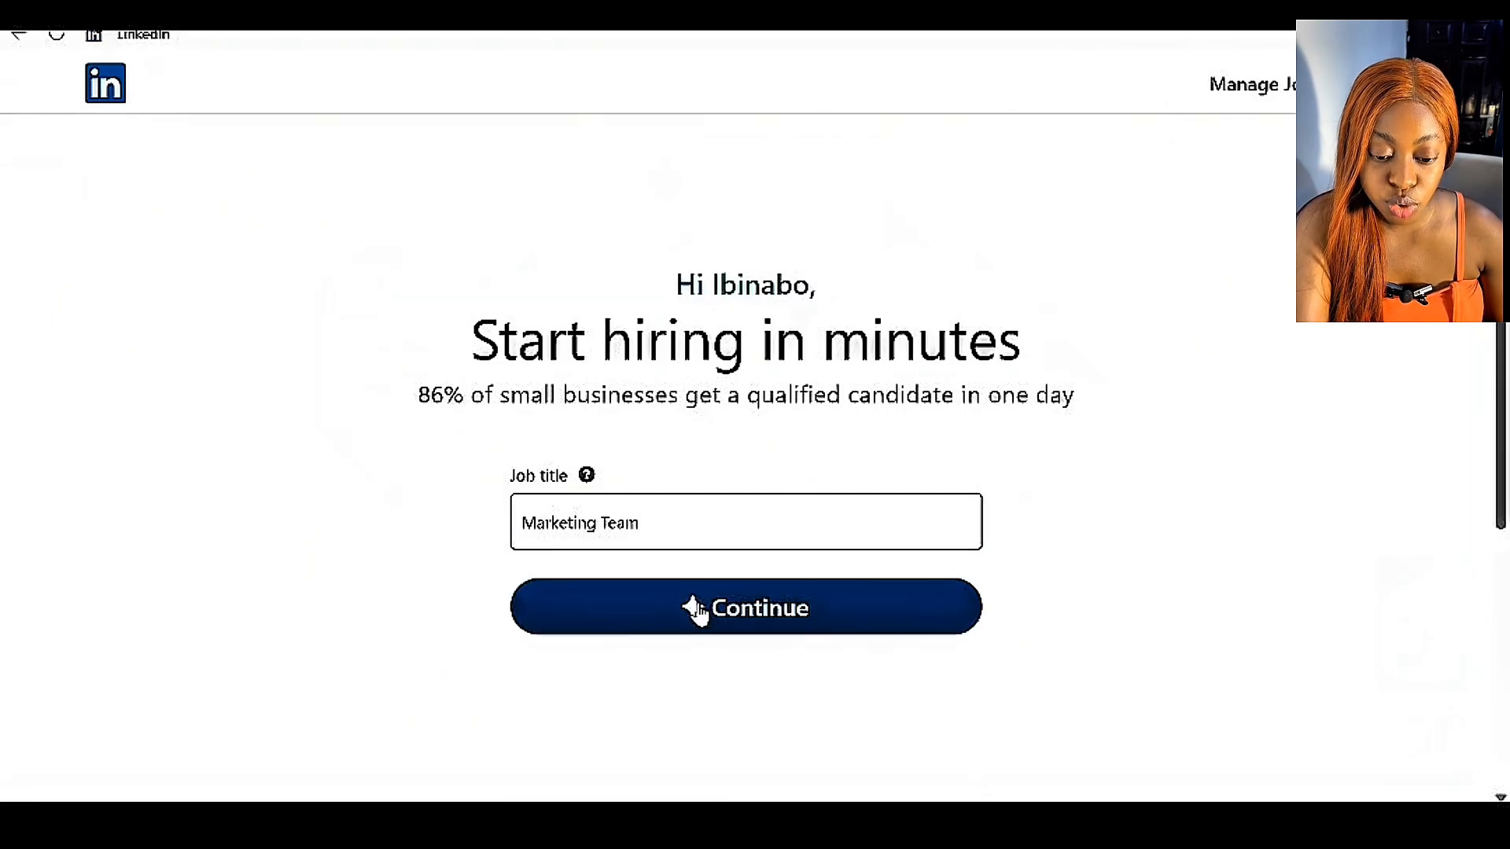
pyautogui.click(669, 519)
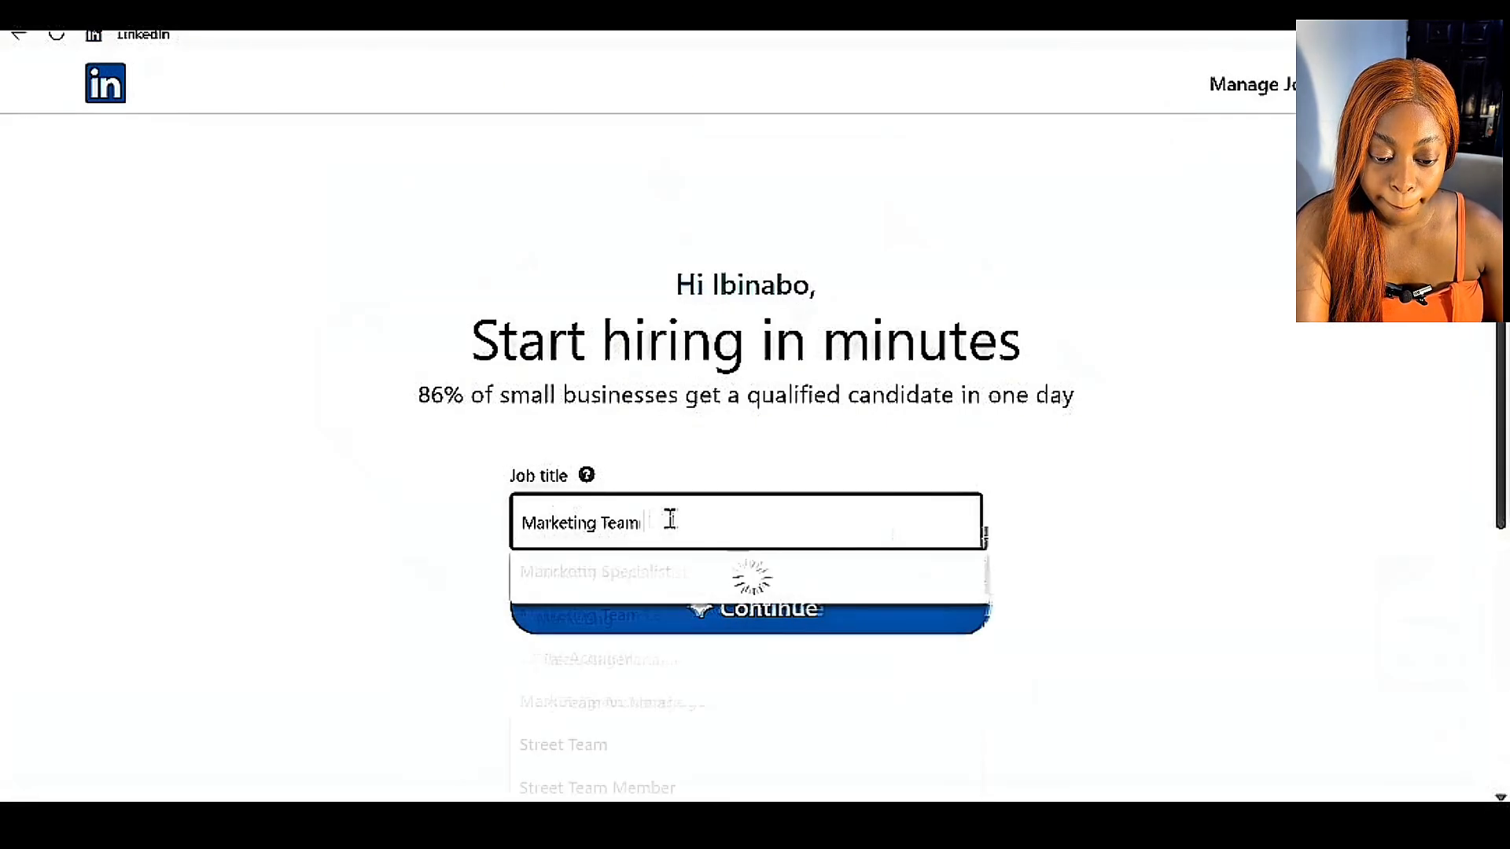
pyautogui.write('Lead')
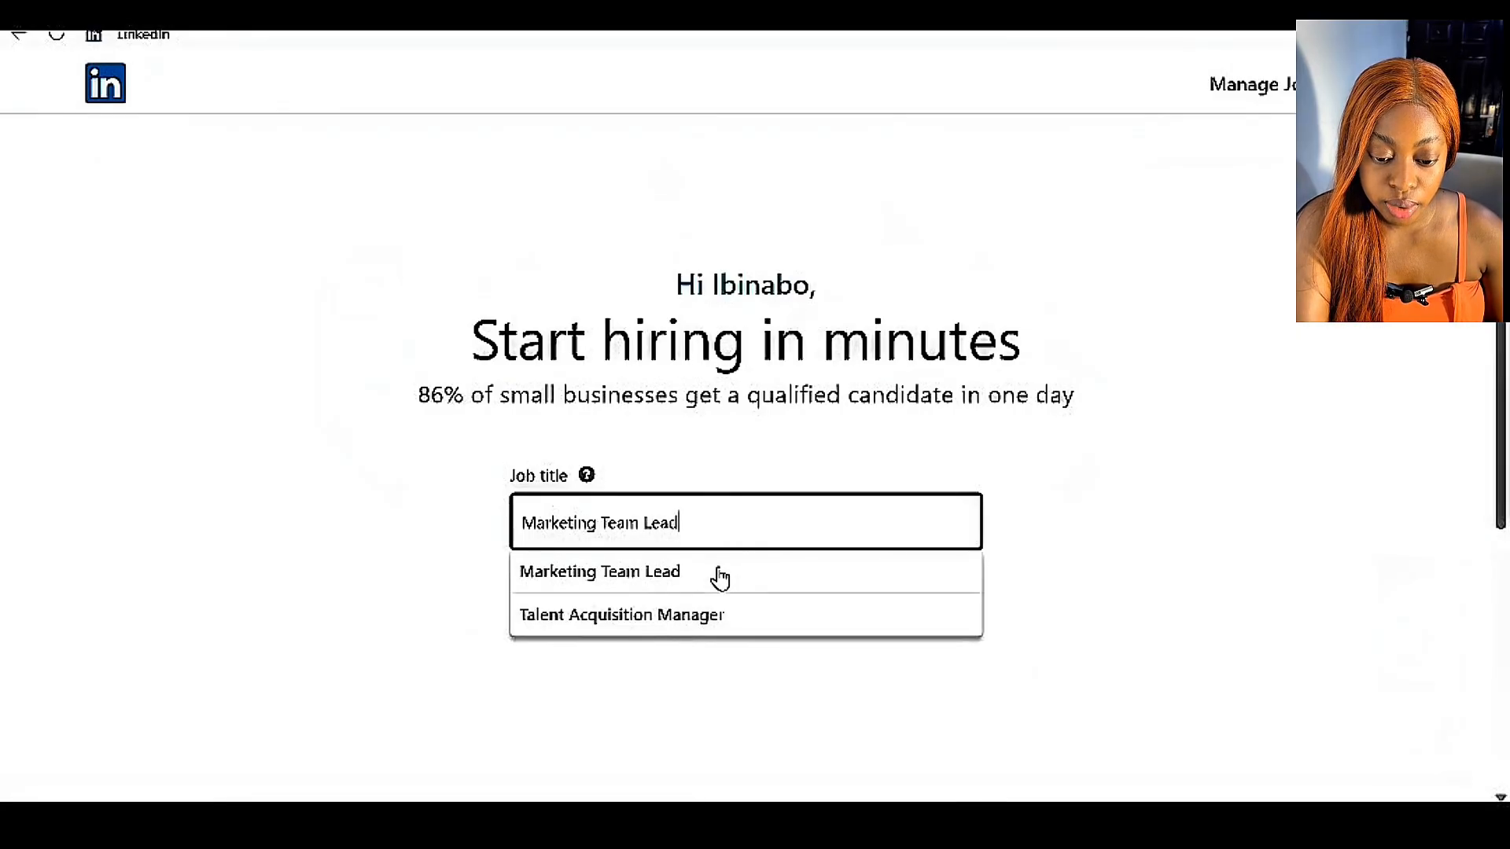
pyautogui.click(720, 572)
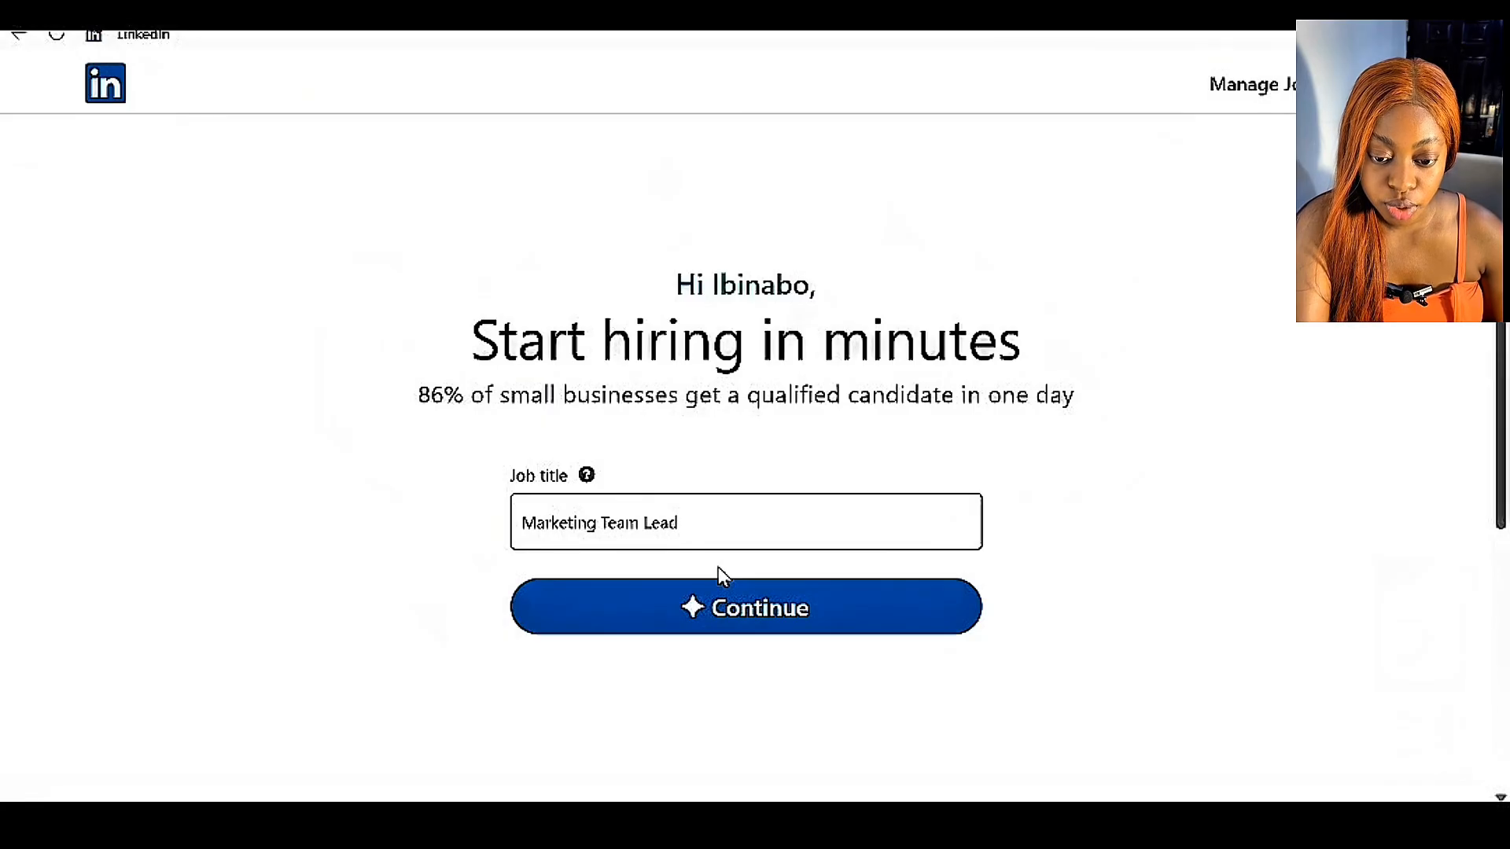
pyautogui.click(714, 606)
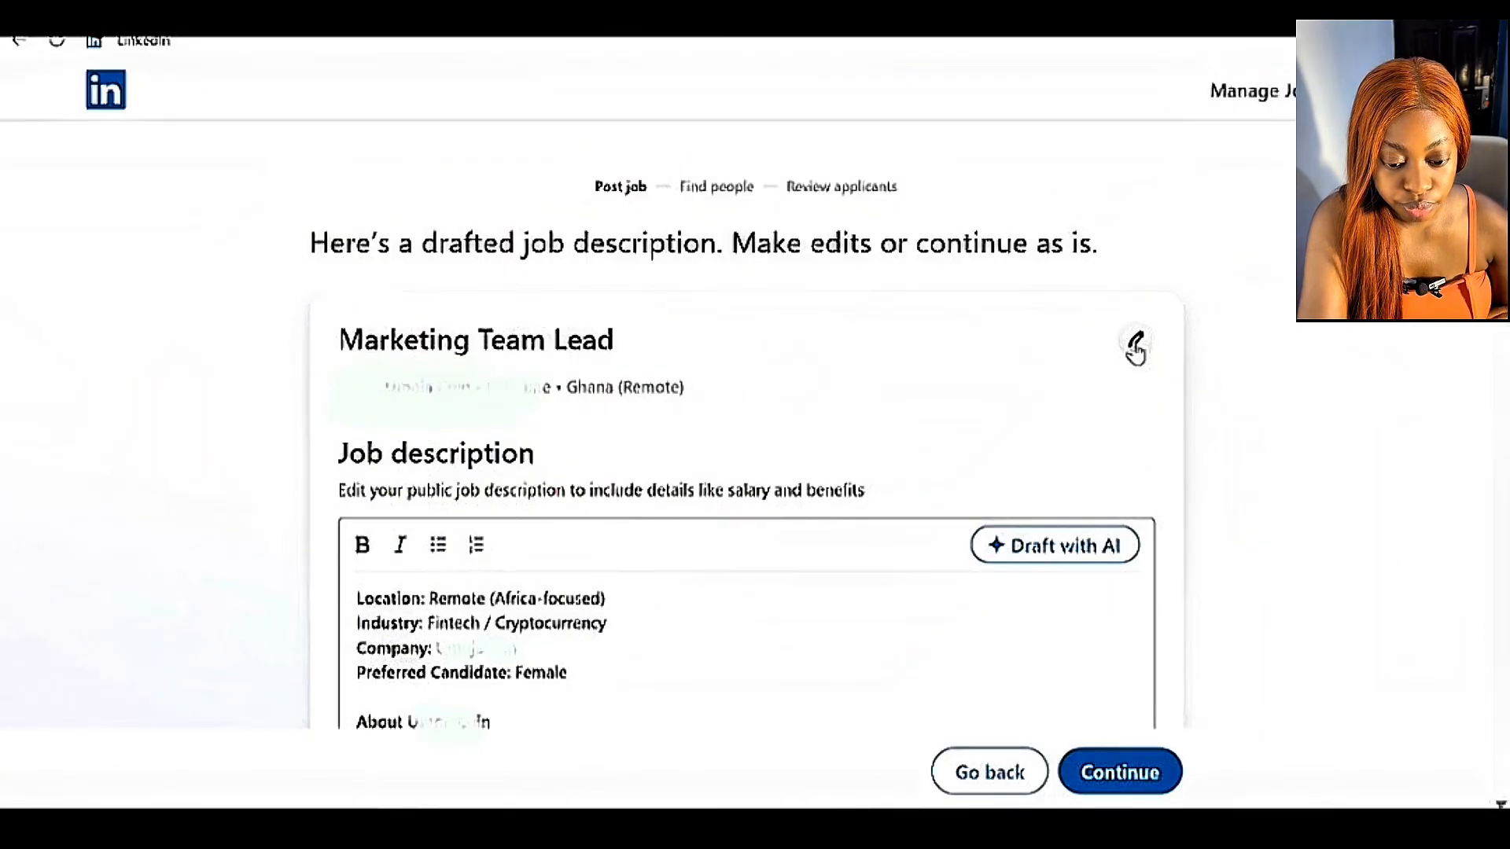
# Open the job details for editing and examine the available workplace type and job type options.
pyautogui.click(1135, 347)
pyautogui.click(717, 511)
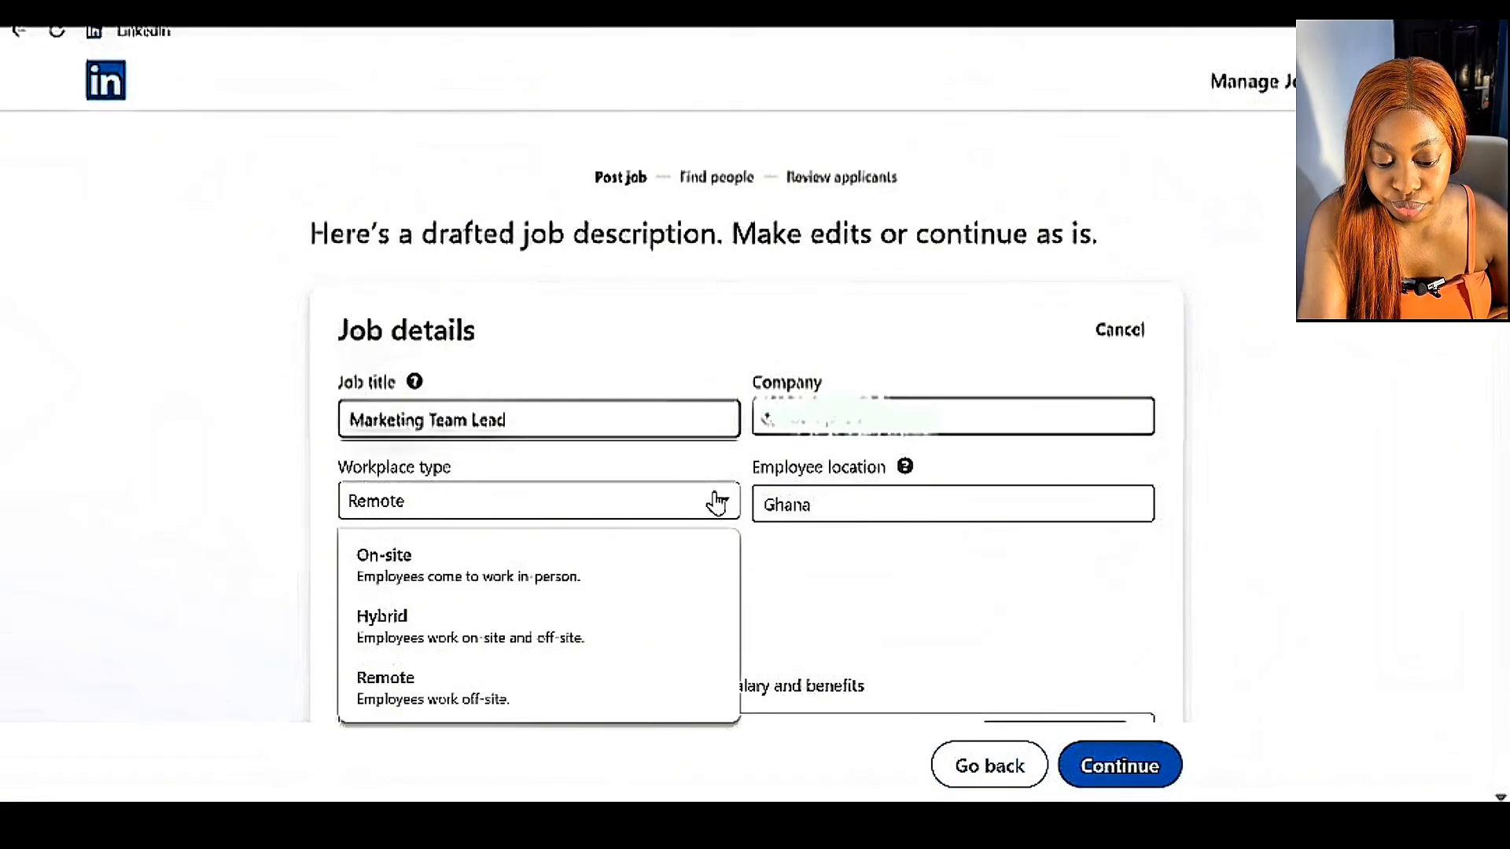
pyautogui.click(716, 501)
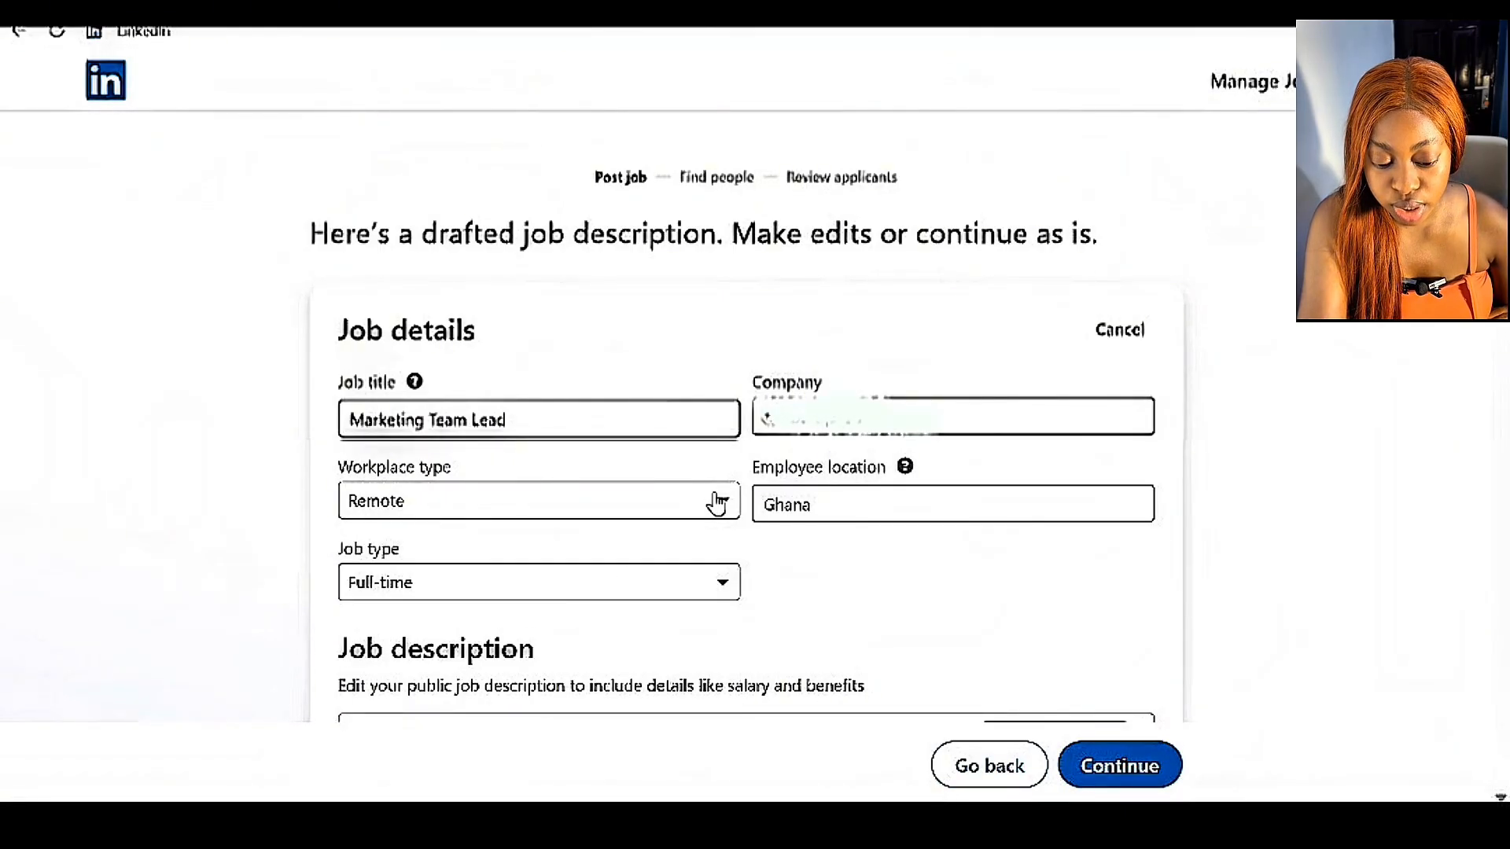
pyautogui.click(722, 586)
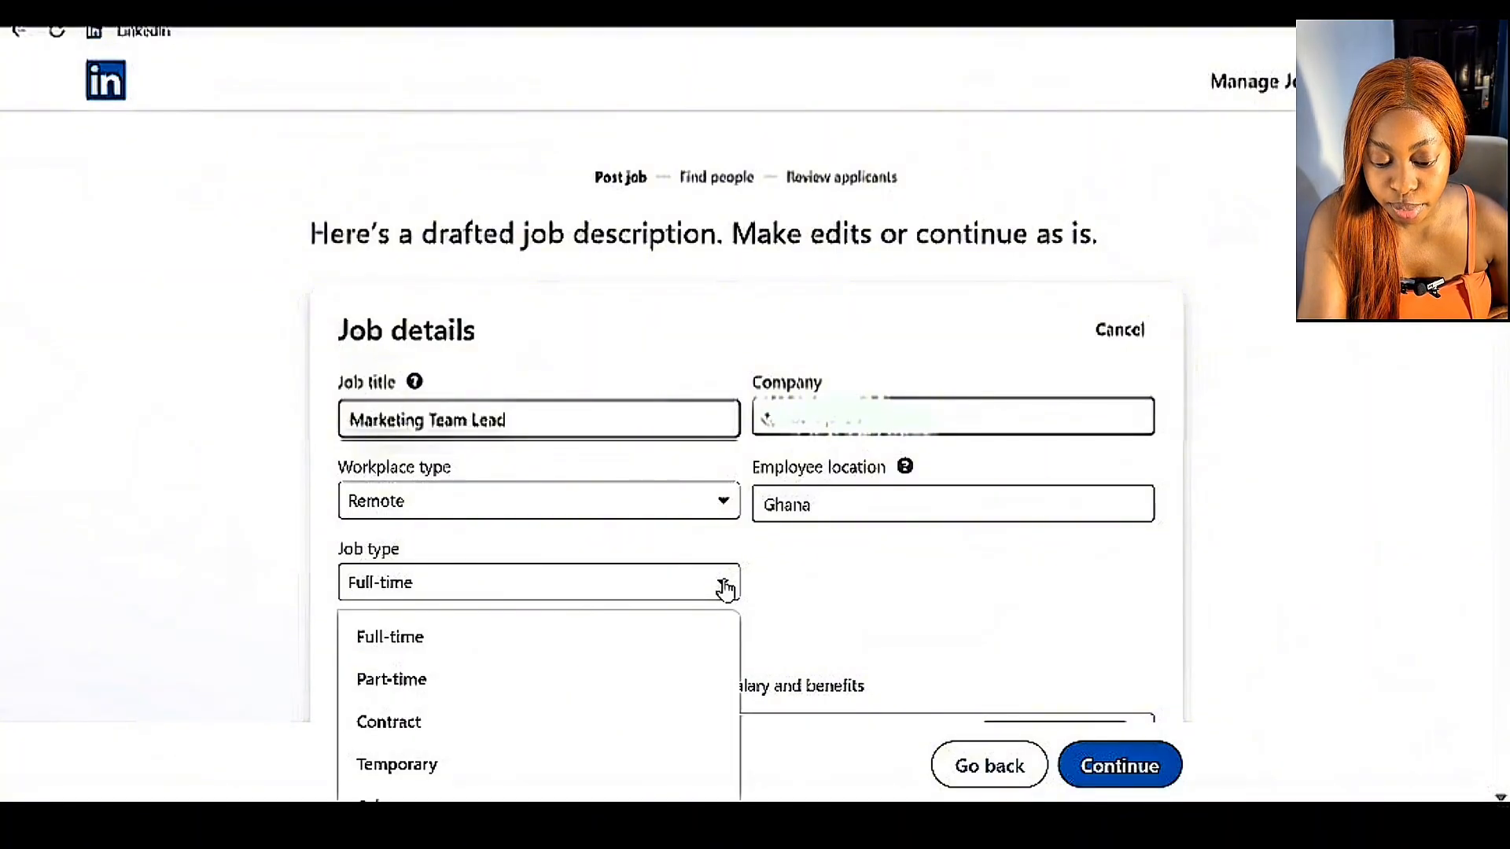
pyautogui.scroll(-2, 725, 588)
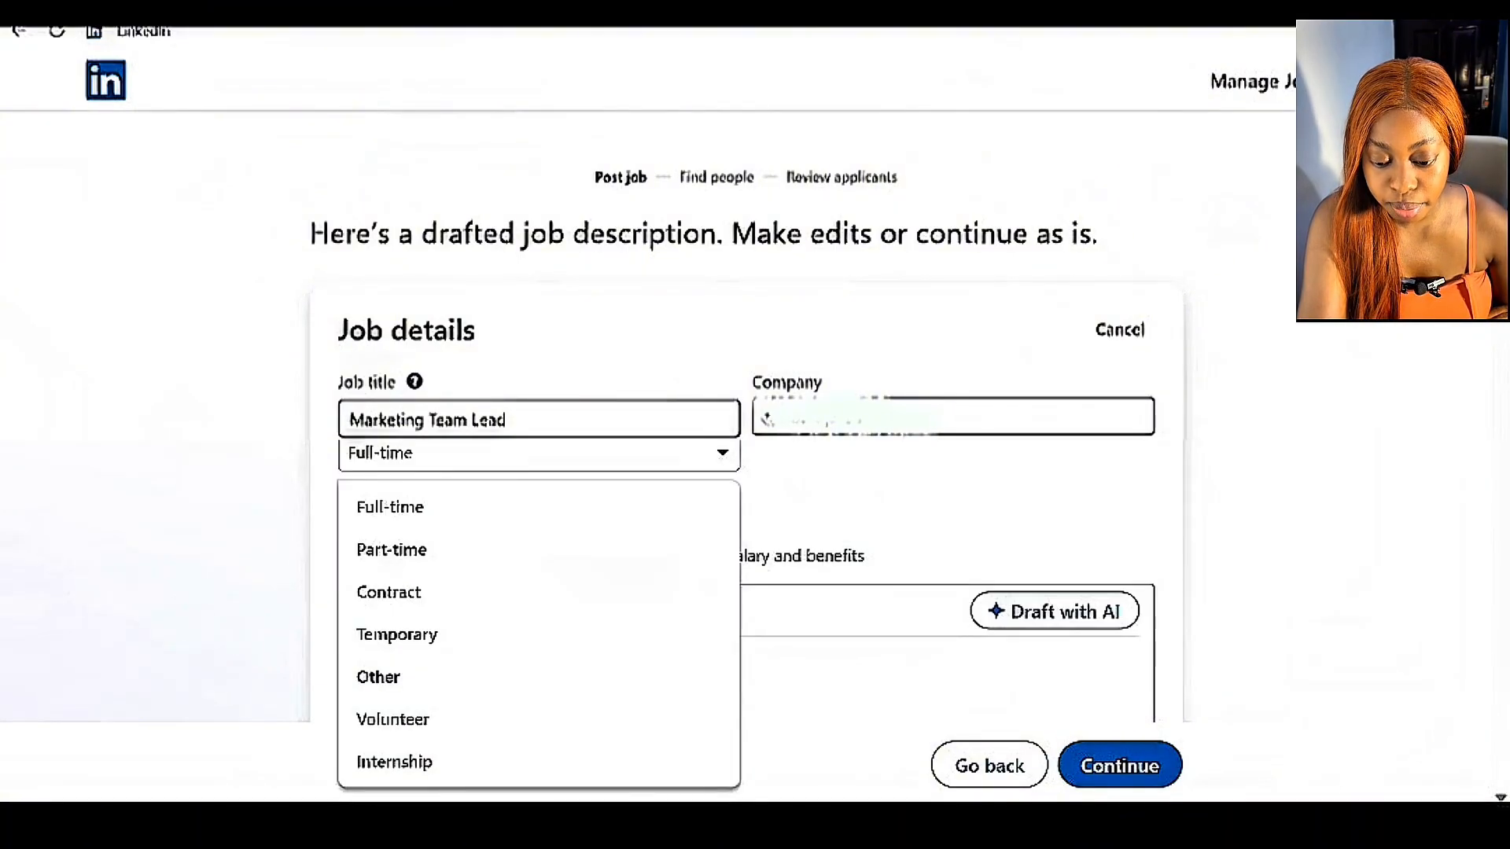
pyautogui.scroll(1, 725, 588)
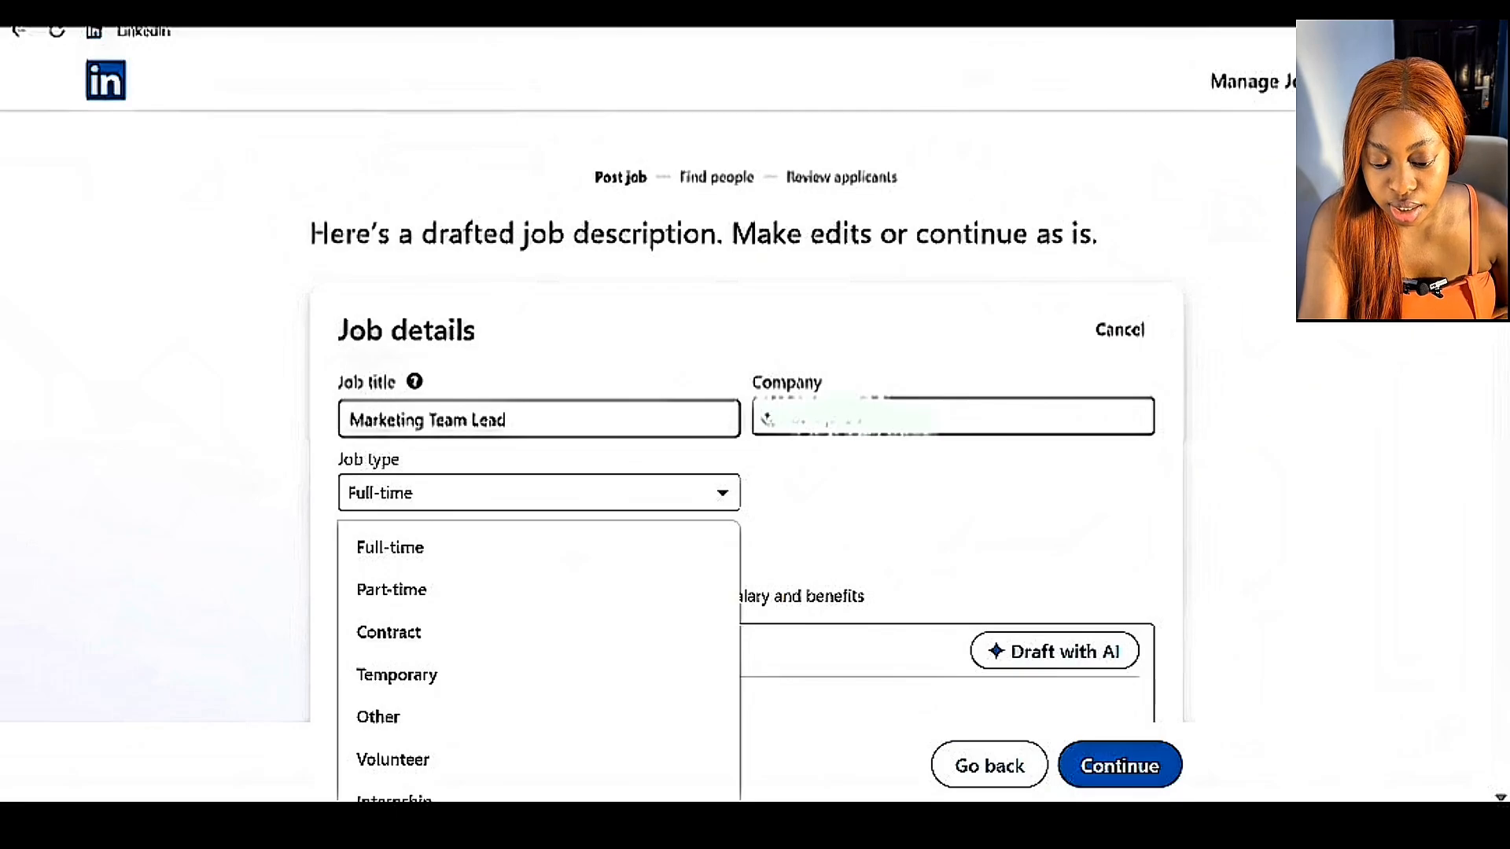
pyautogui.press('Escape')
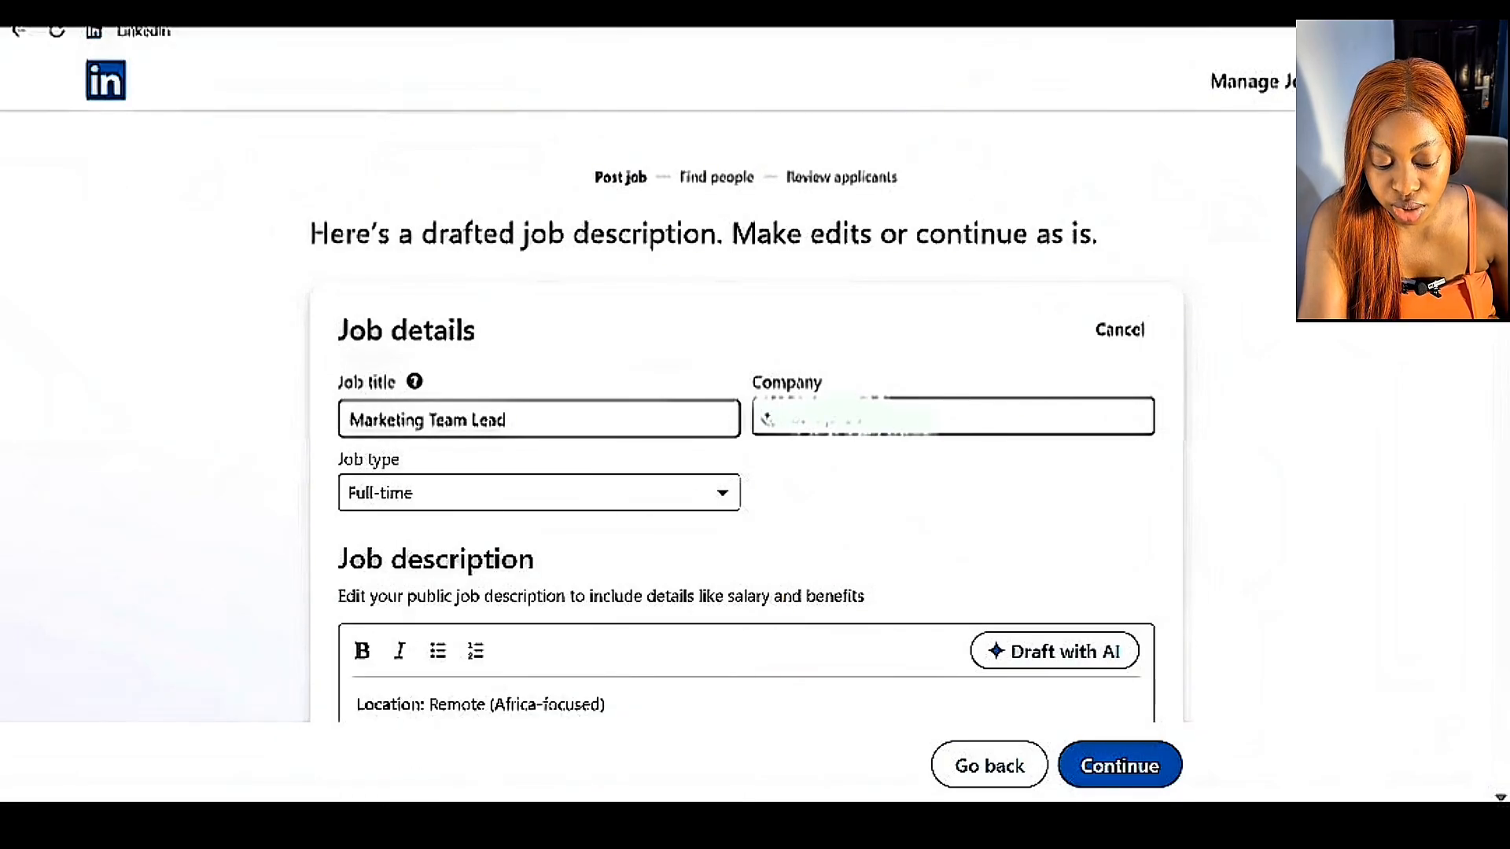
pyautogui.click(1022, 423)
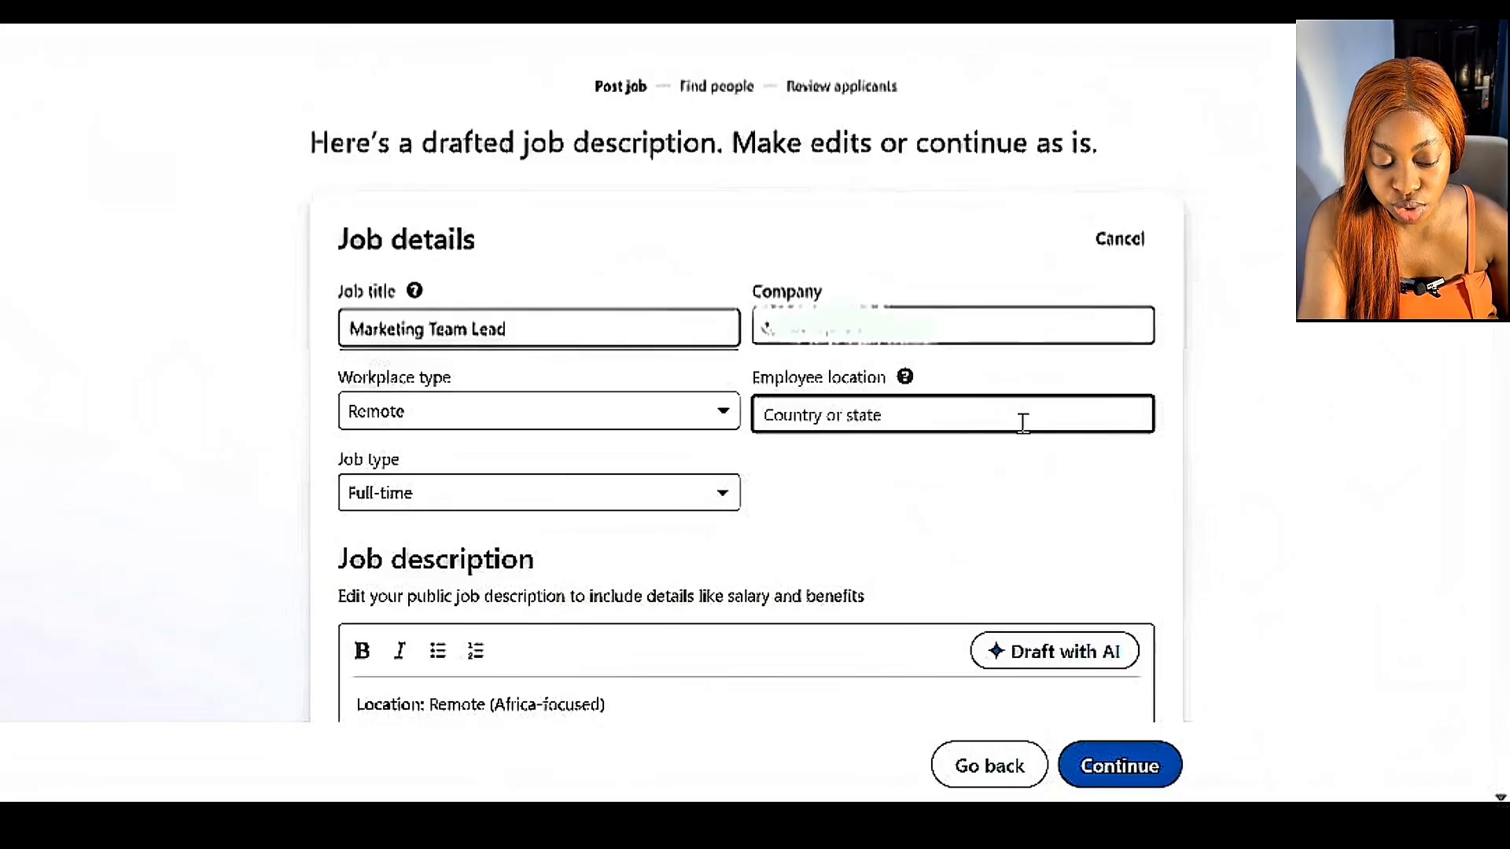
pyautogui.write('K')
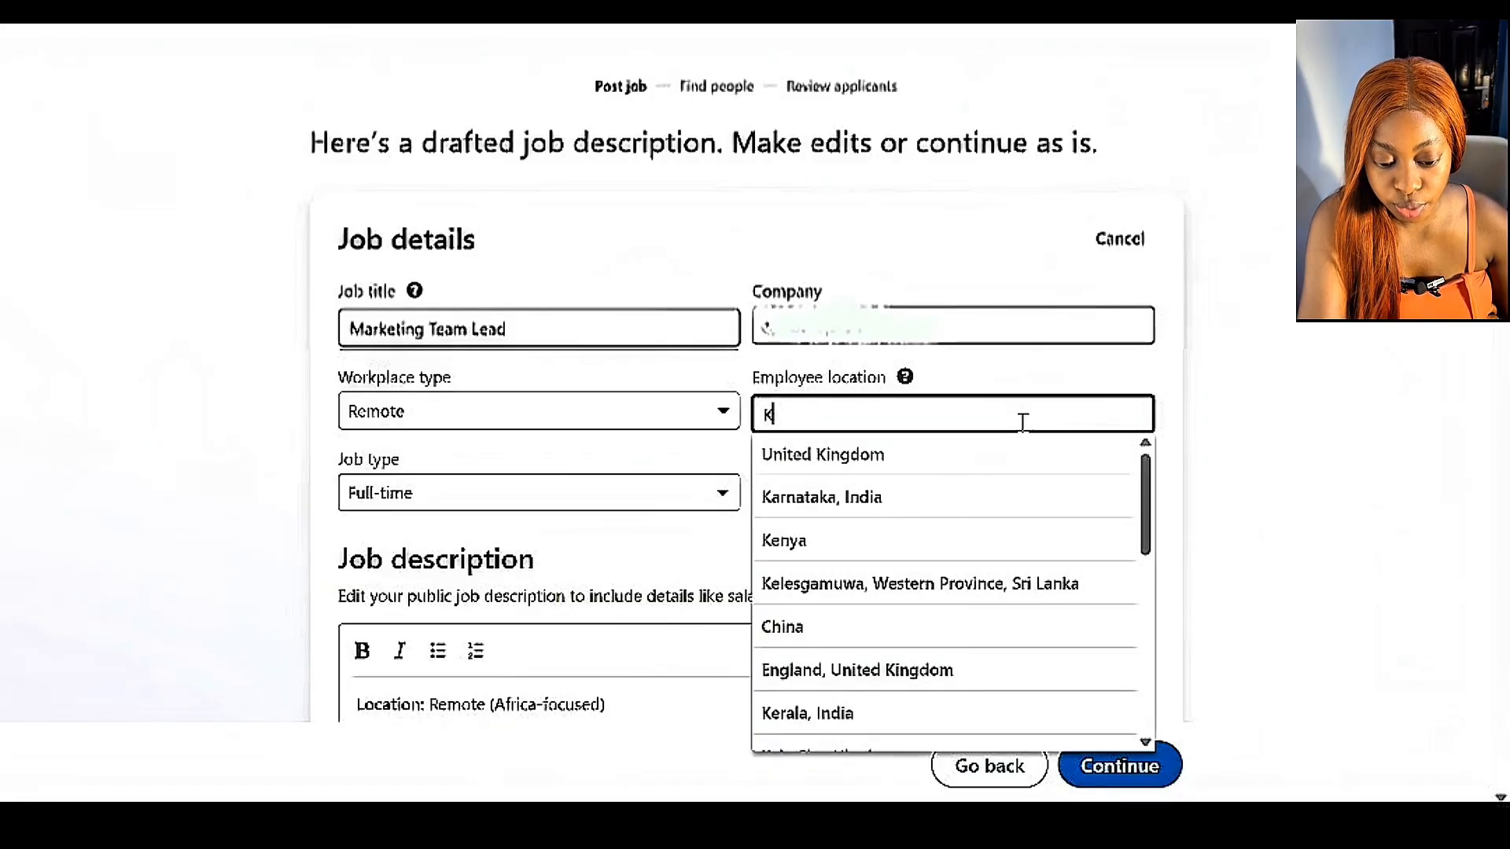
pyautogui.write('en')
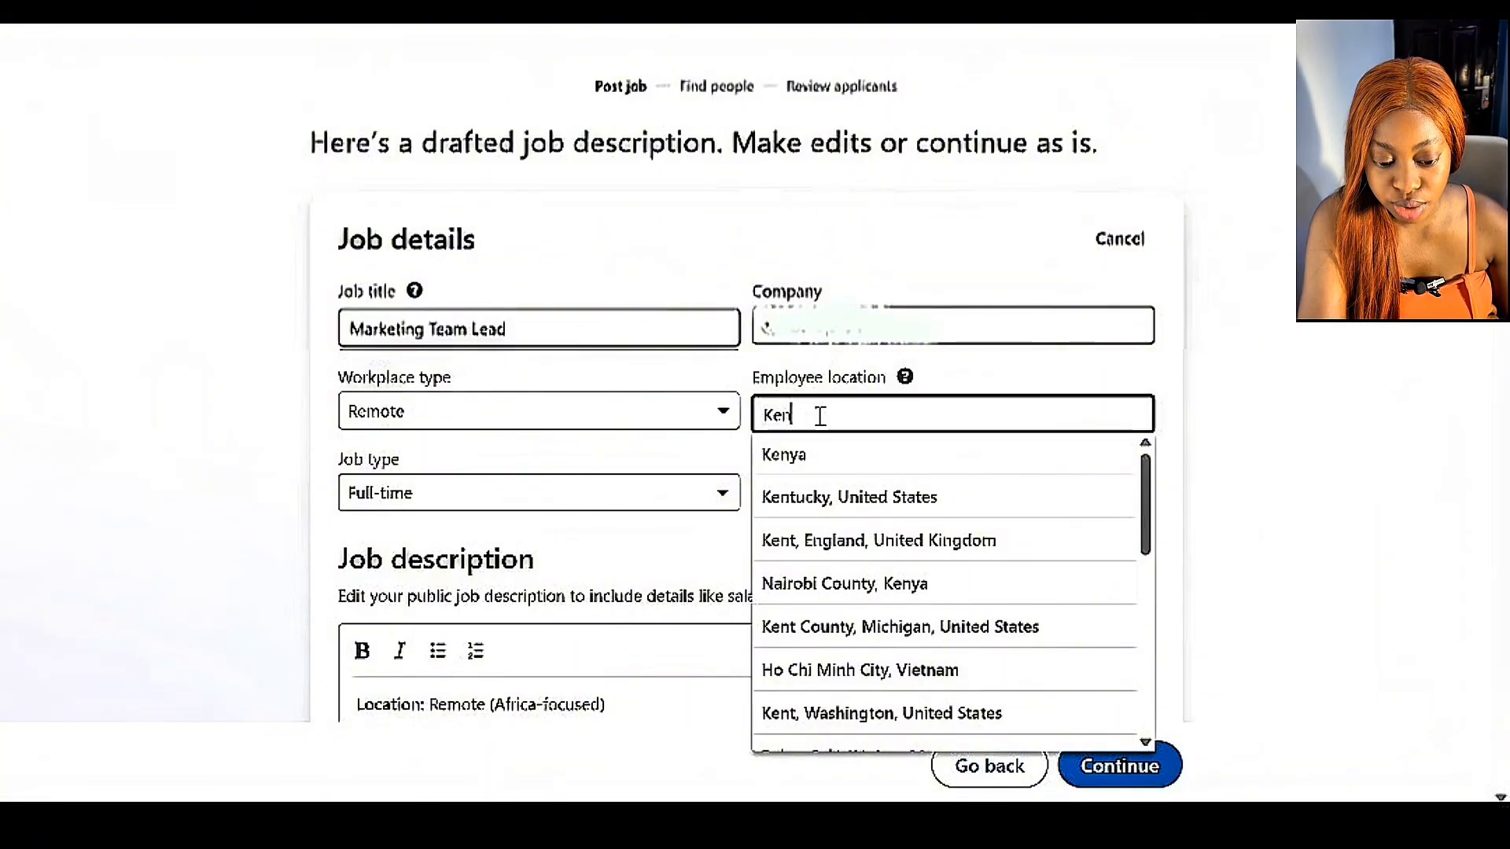
pyautogui.press('BackSpace')
pyautogui.press('BackSpace')
pyautogui.press('BackSpace')
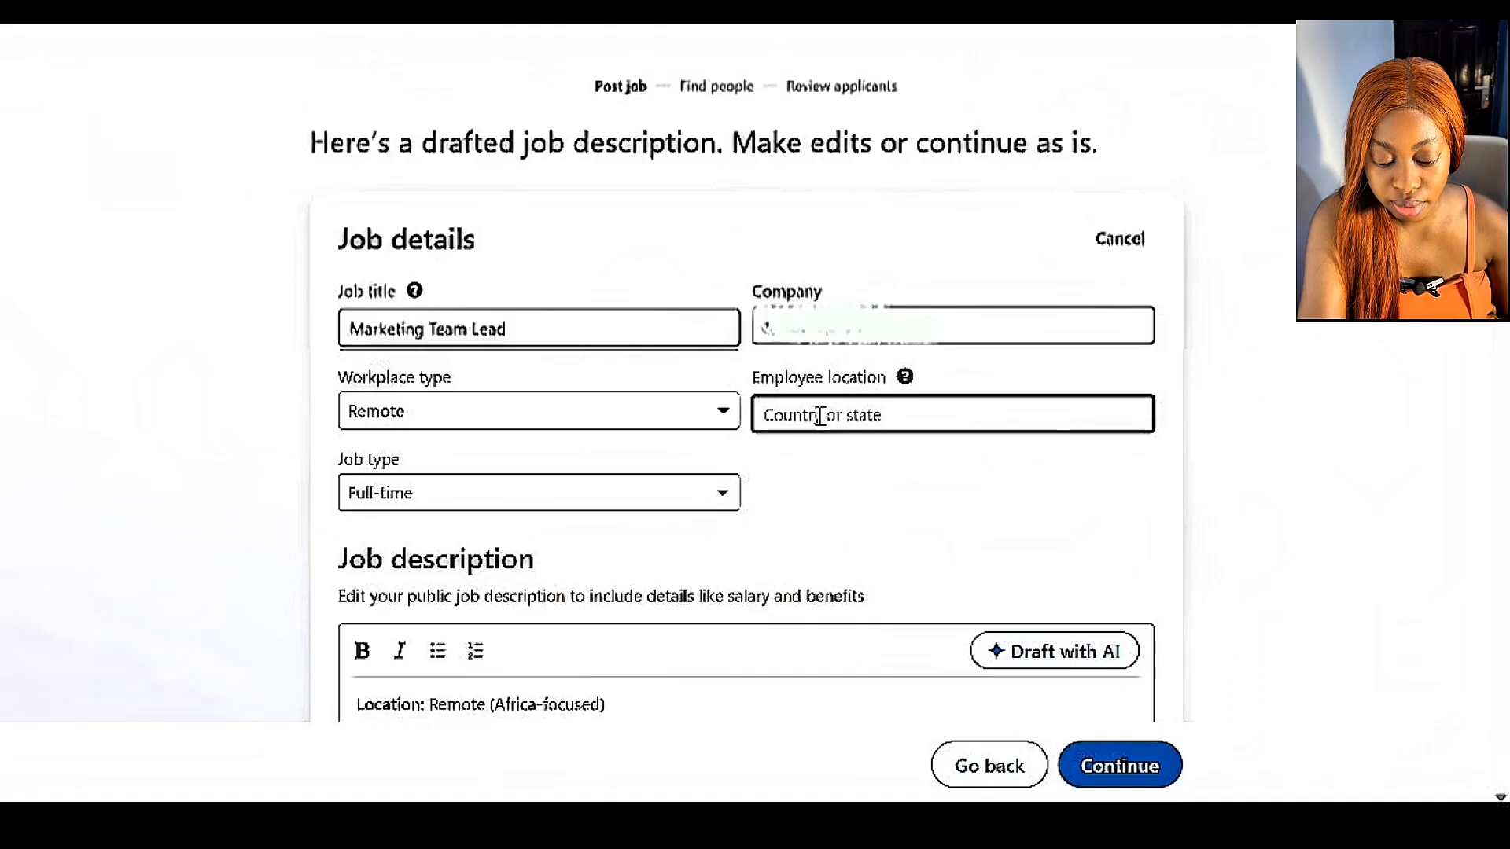
# Set the employee location in the job details to Ghana.
pyautogui.write('G')
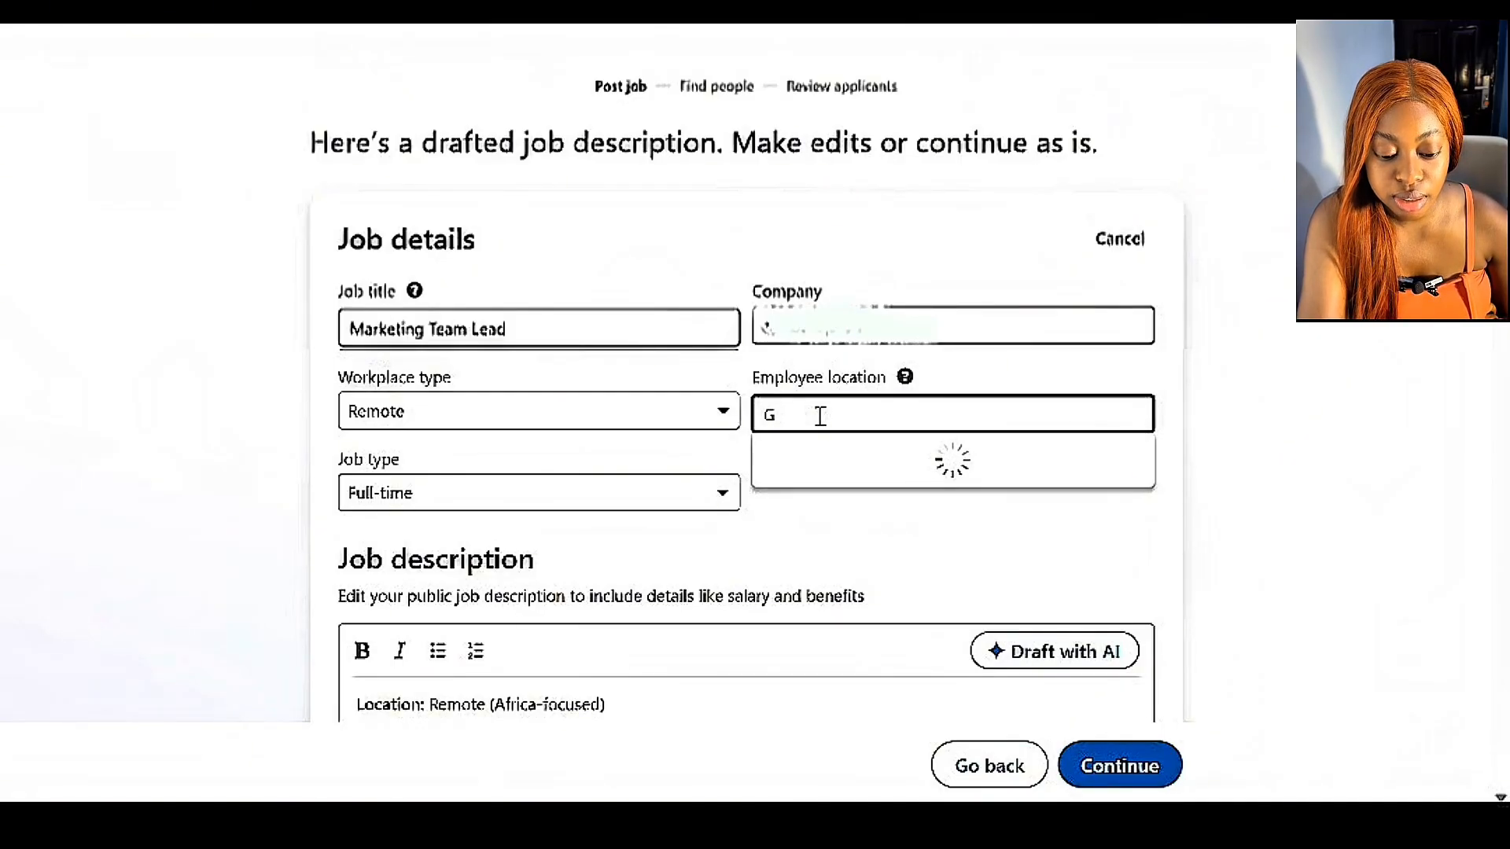
pyautogui.write('han')
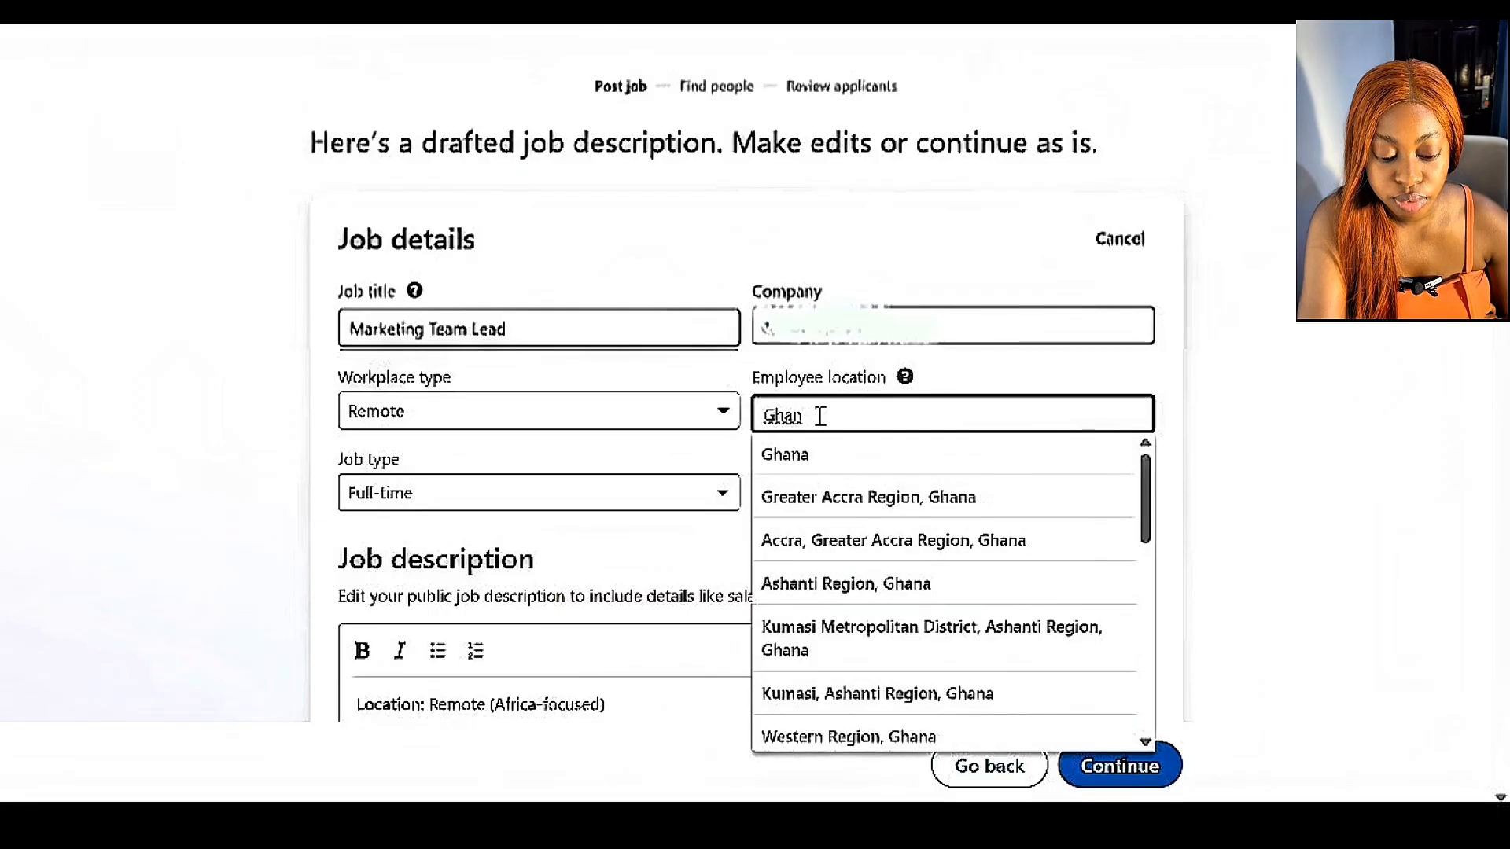
pyautogui.click(802, 463)
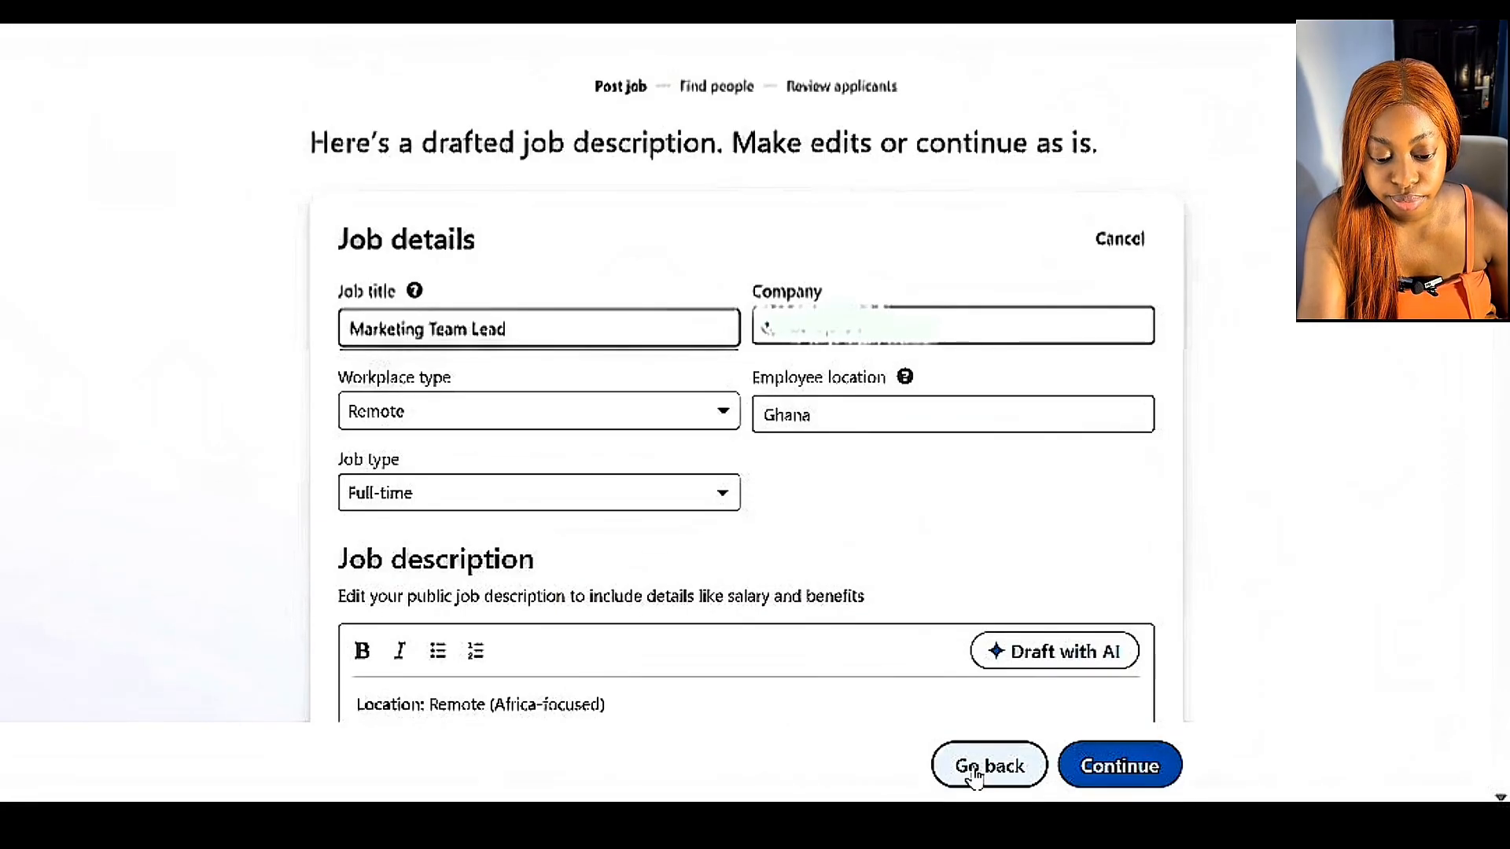
pyautogui.scroll(-4, 1042, 357)
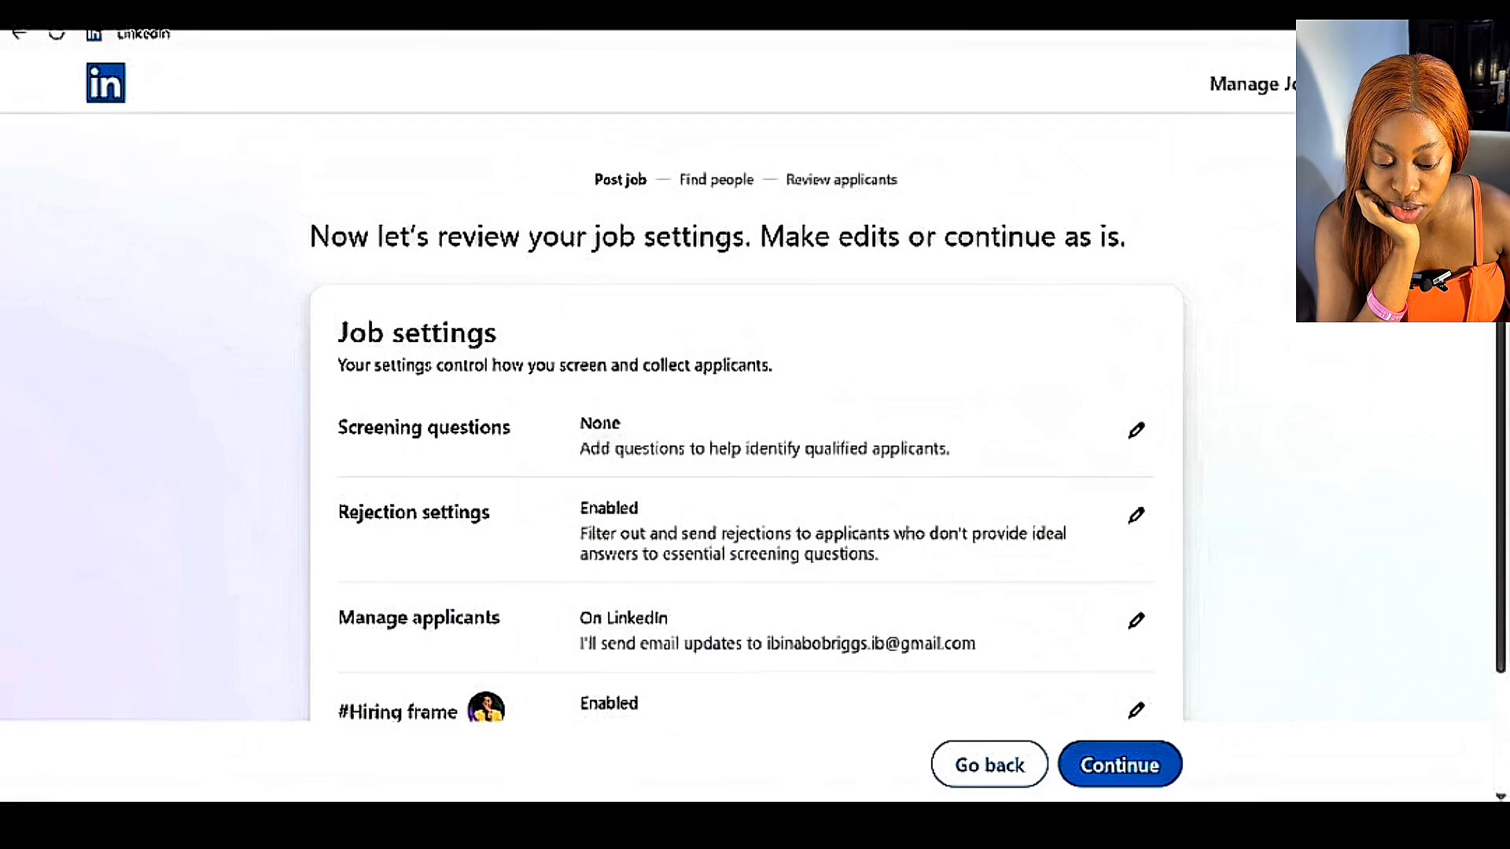
# Add a Work Experience screening question to the job settings with a minimum ideal answer of 4 years.
pyautogui.click(1136, 430)
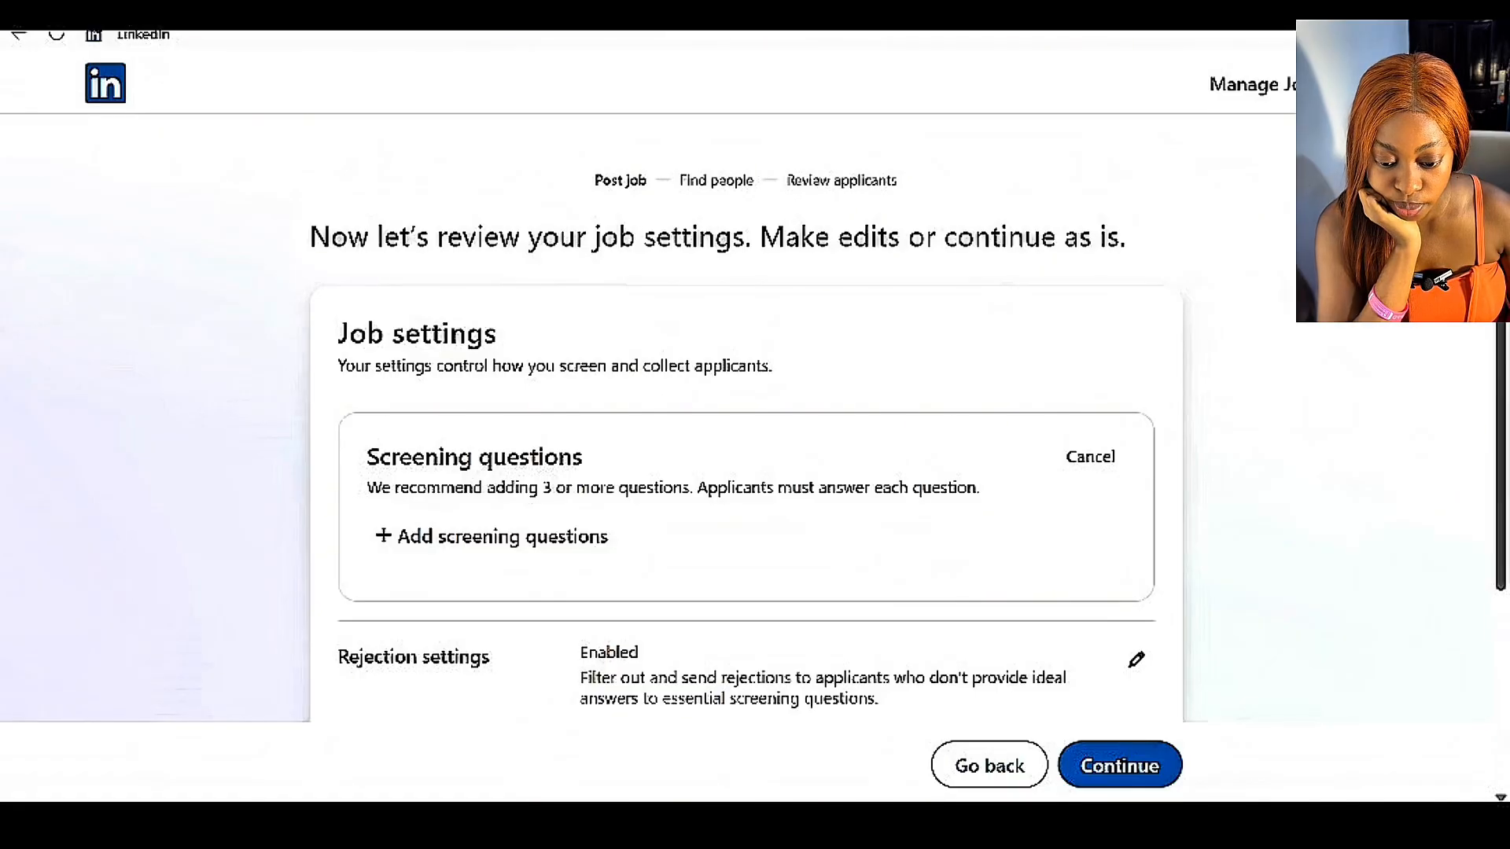
pyautogui.click(502, 536)
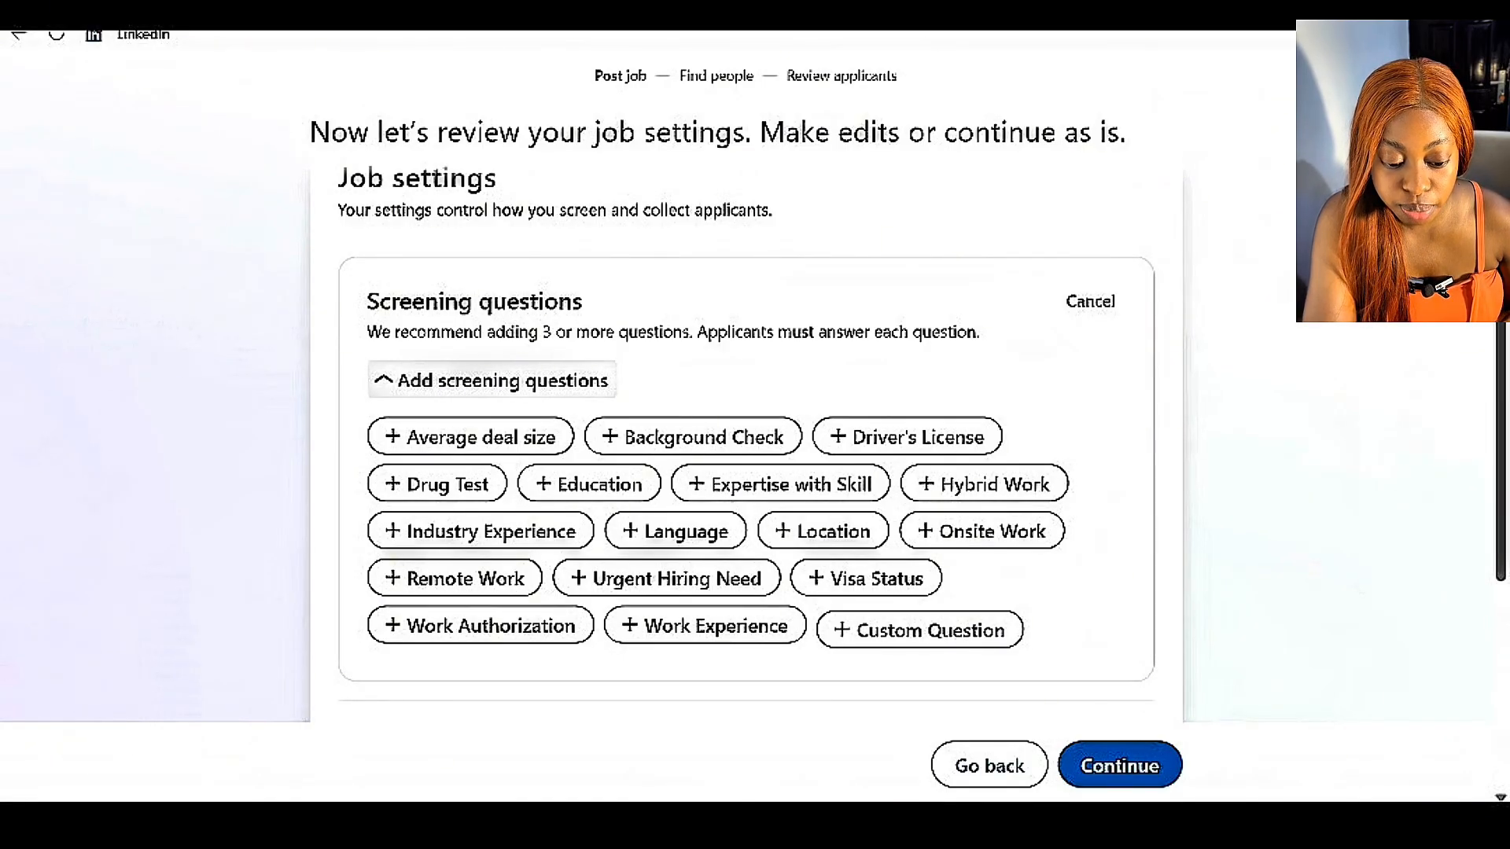
pyautogui.click(705, 626)
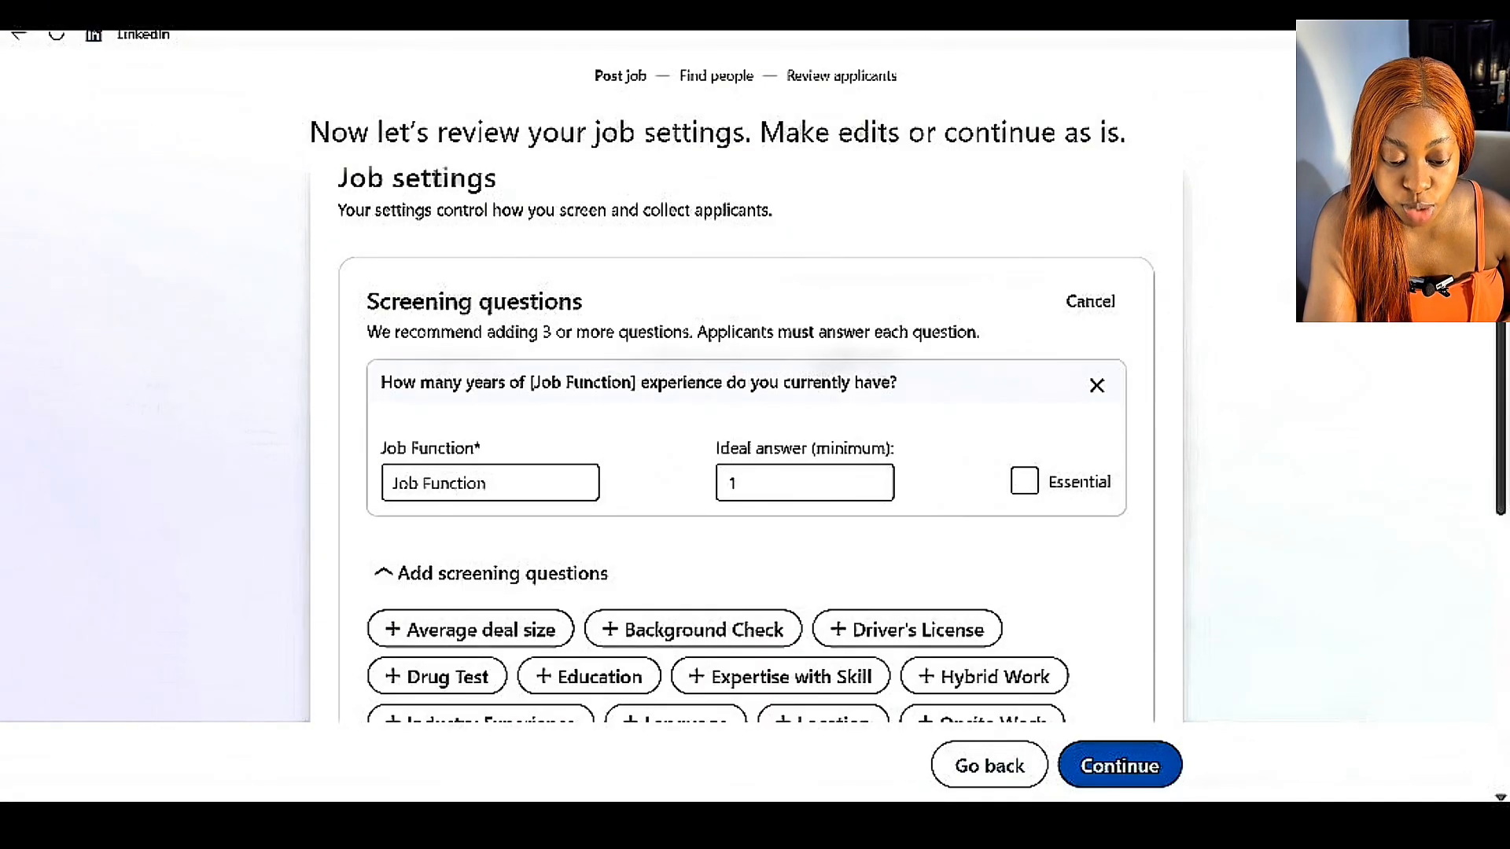
pyautogui.click(734, 492)
pyautogui.press('BackSpace')
pyautogui.write('4')
# Set the work experience question's job function to Marketing and mark the question as essential.
pyautogui.click(490, 482)
pyautogui.write('ma')
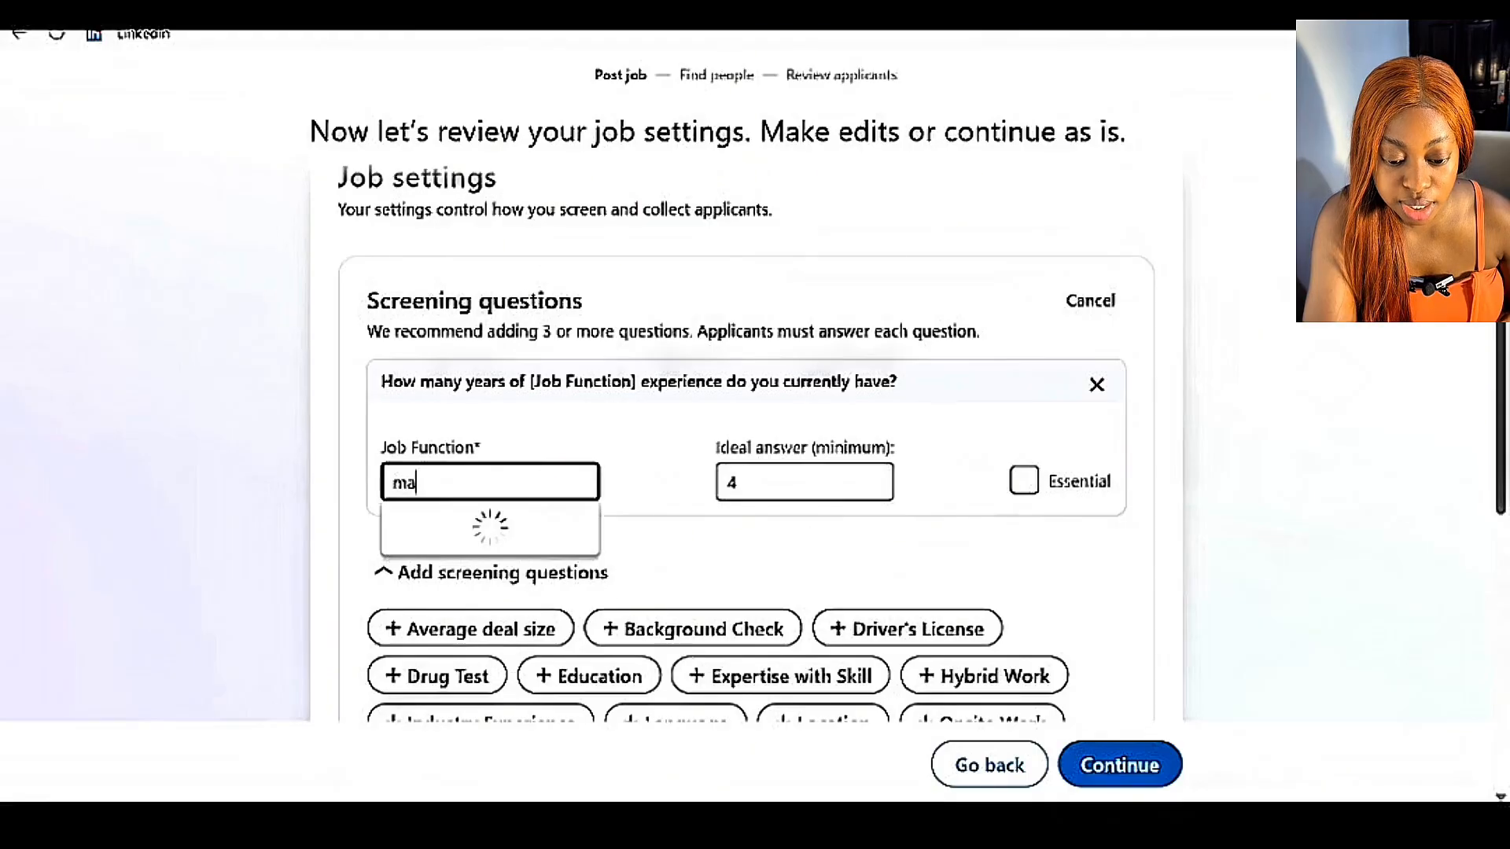
pyautogui.press('BackSpace')
pyautogui.press('BackSpace')
pyautogui.write('m')
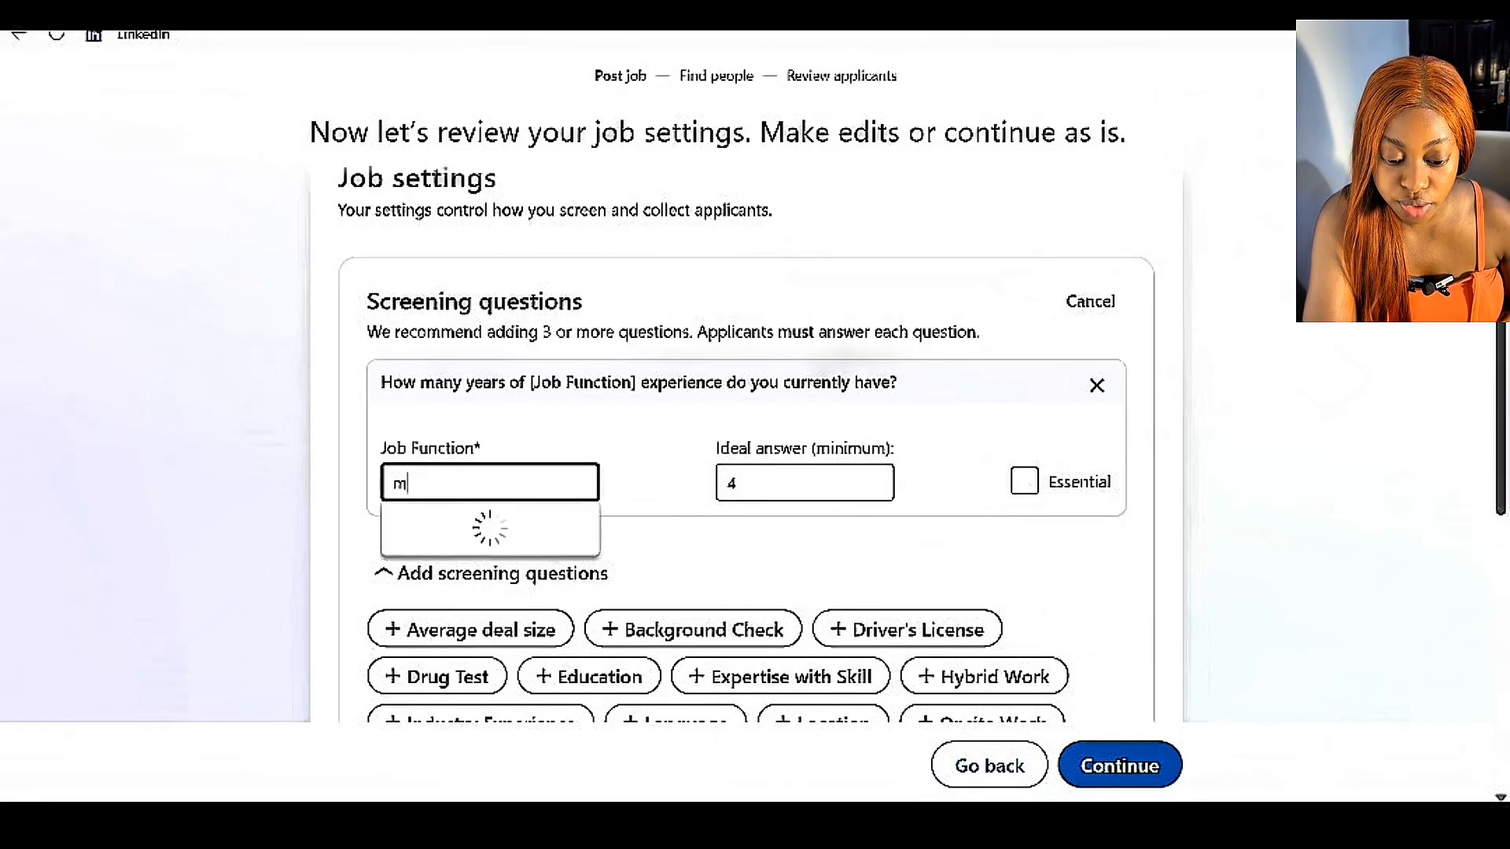
pyautogui.write('ar')
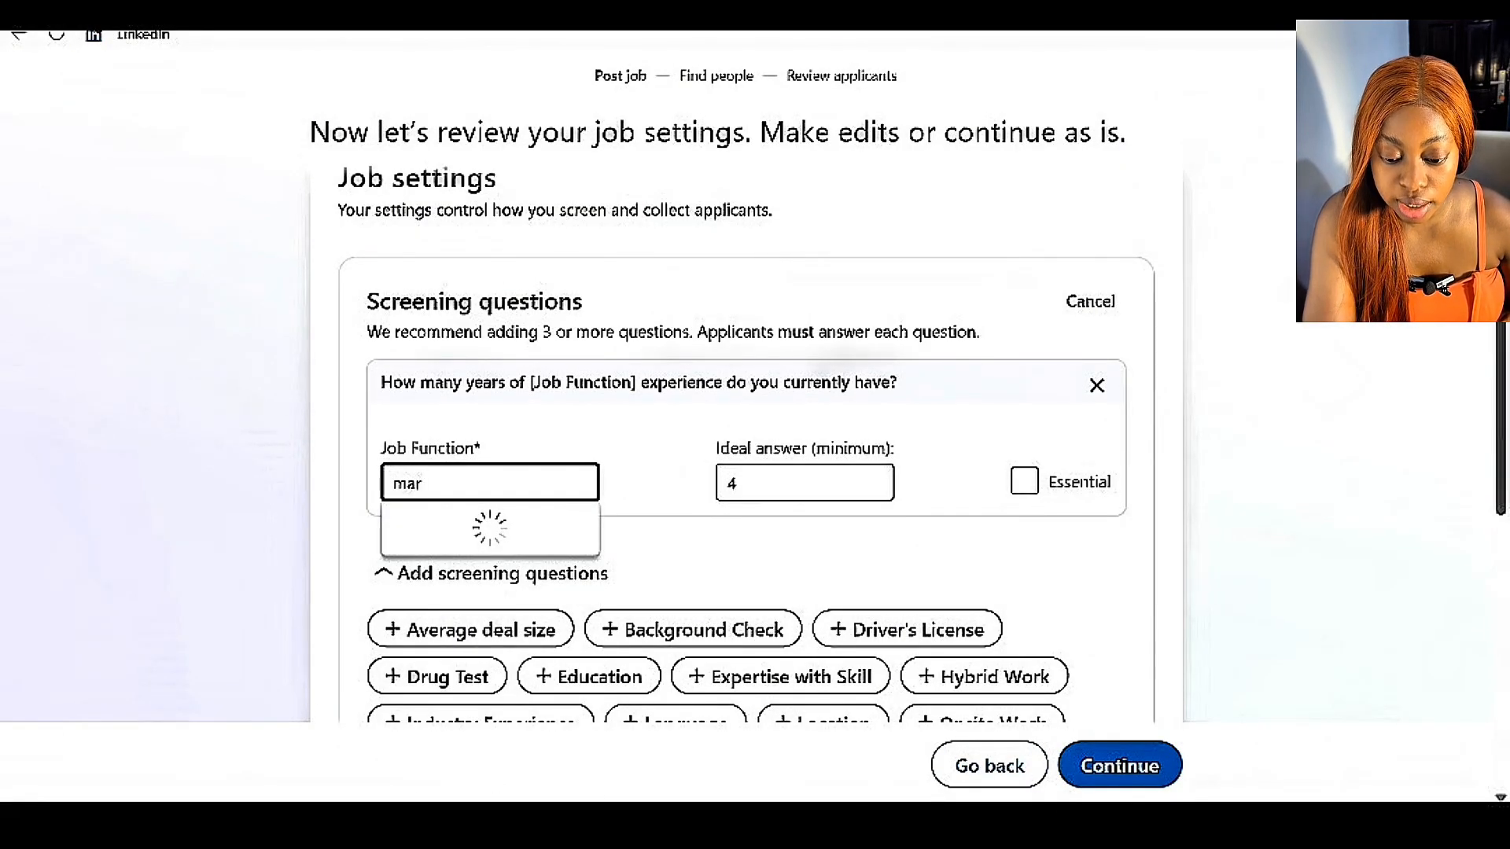
pyautogui.click(429, 524)
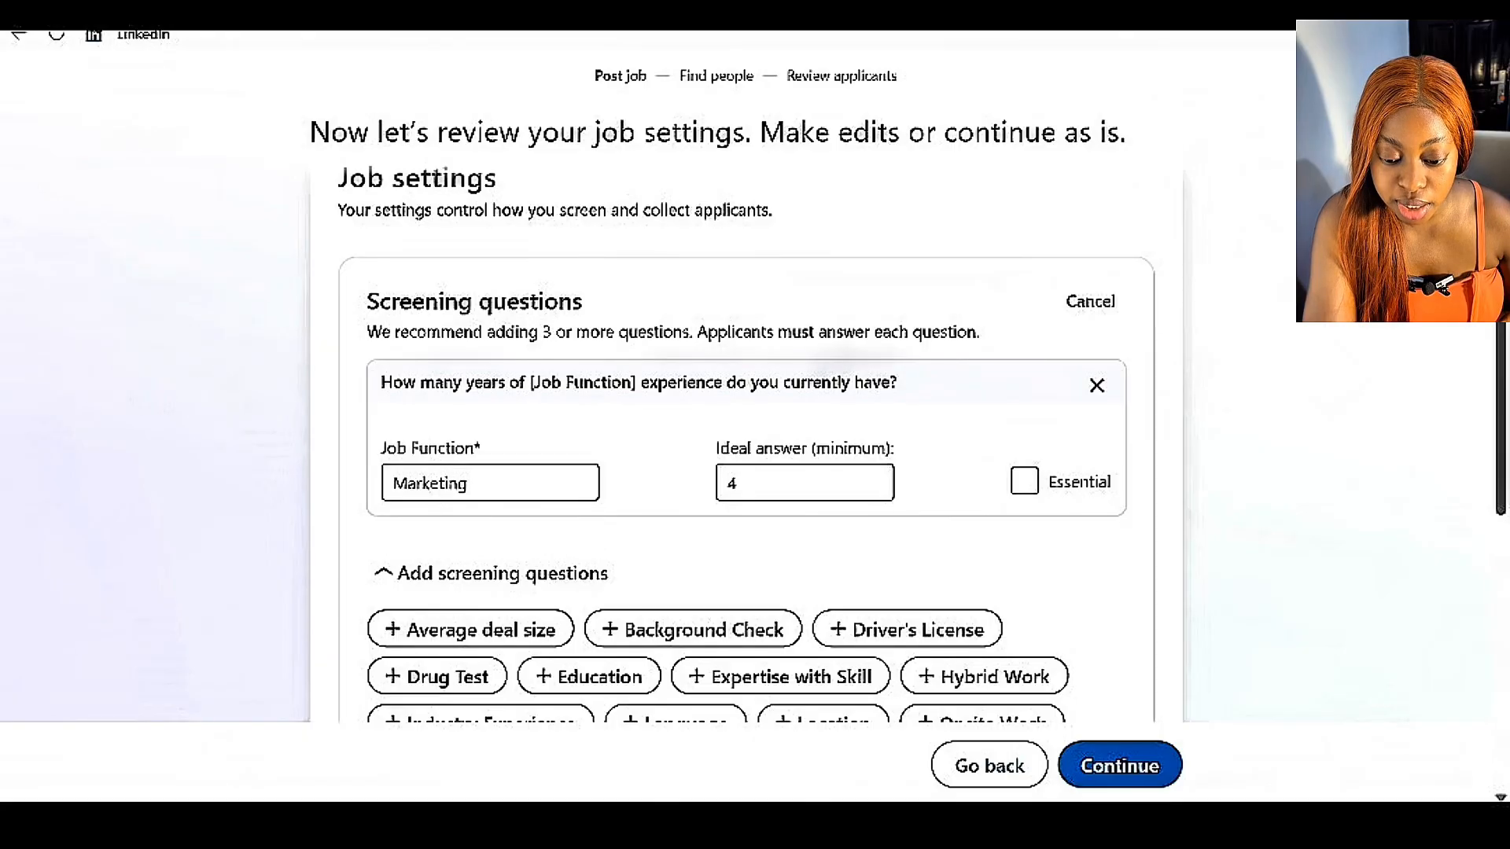
pyautogui.click(1025, 481)
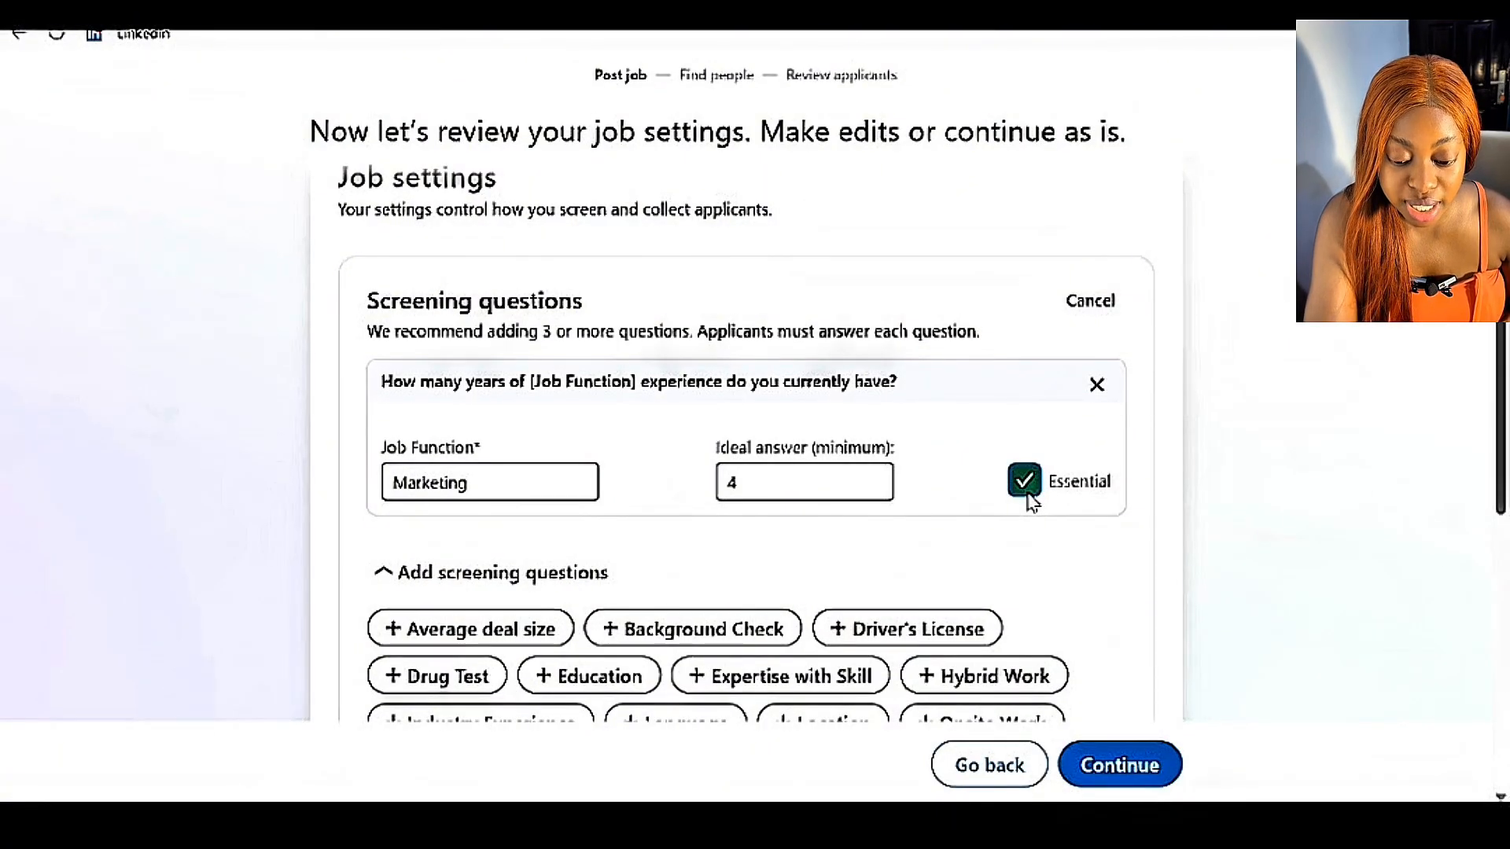
# Open the applicant management settings for editing and replace the email address for applicant updates.
pyautogui.scroll(-7, 1033, 500)
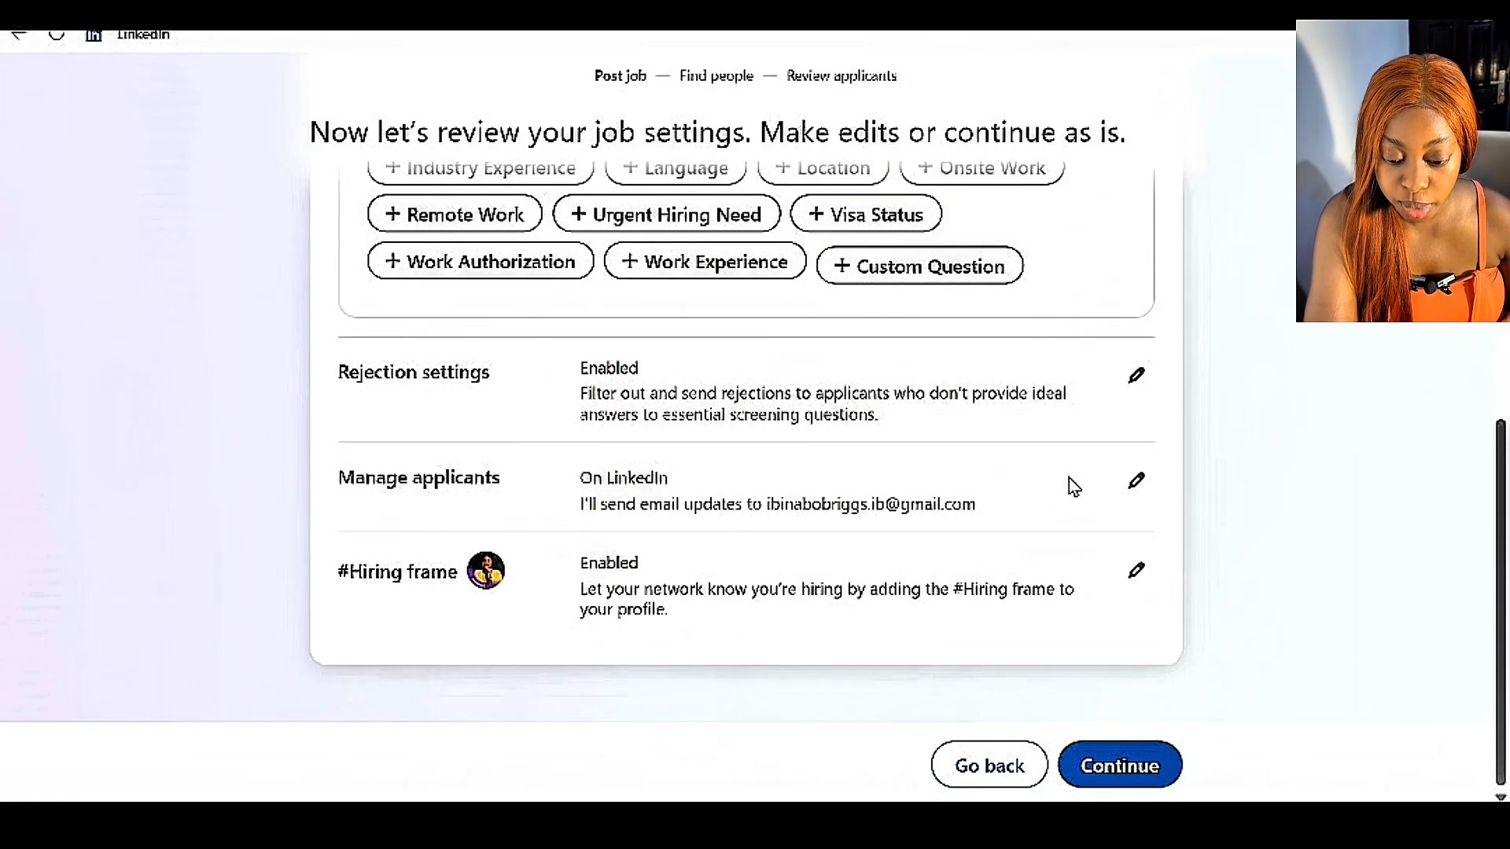
pyautogui.click(1136, 481)
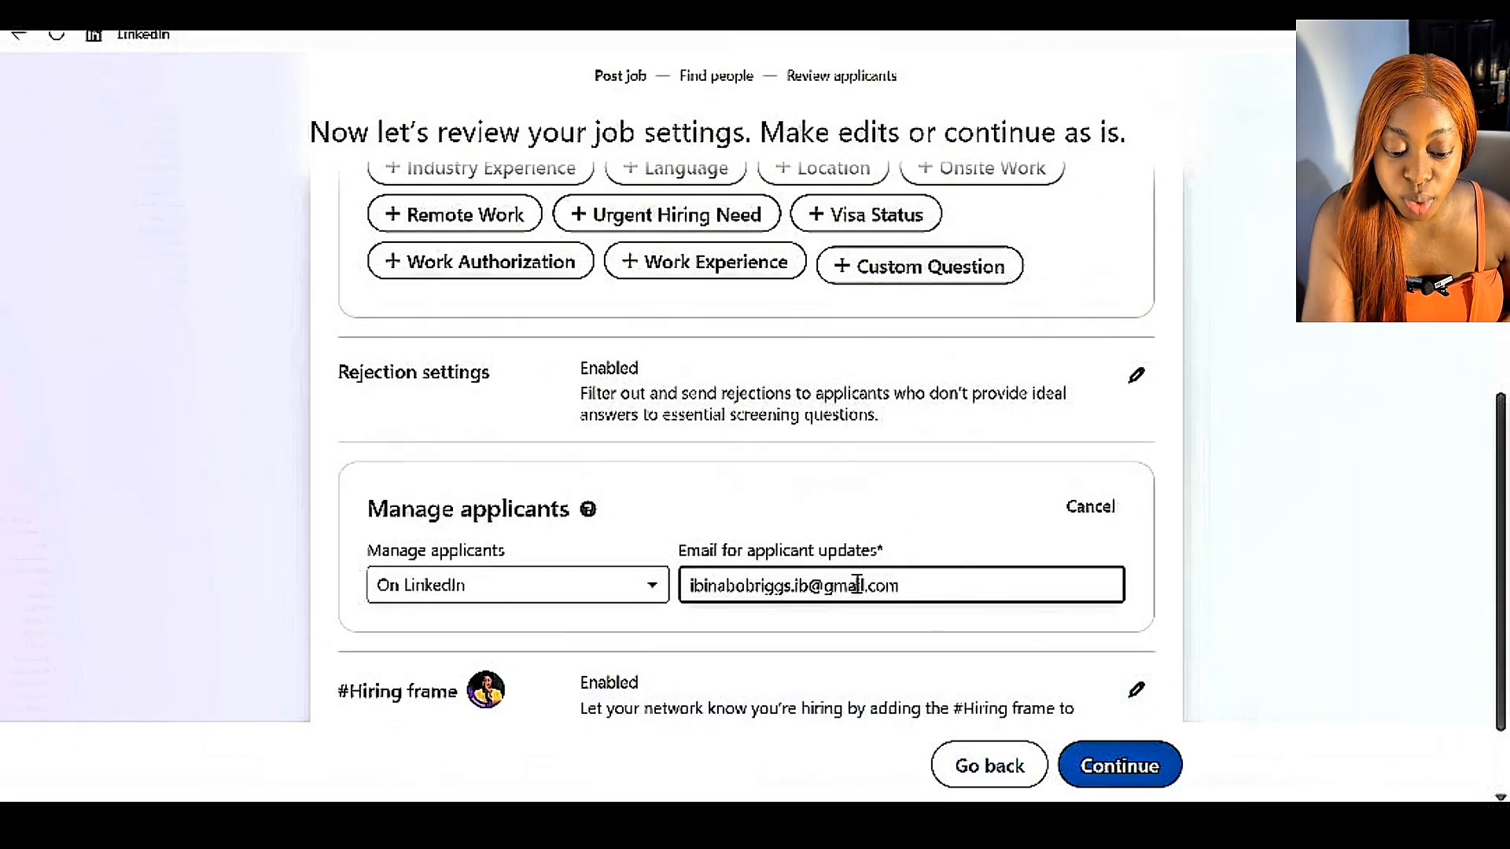
pyautogui.click(900, 587)
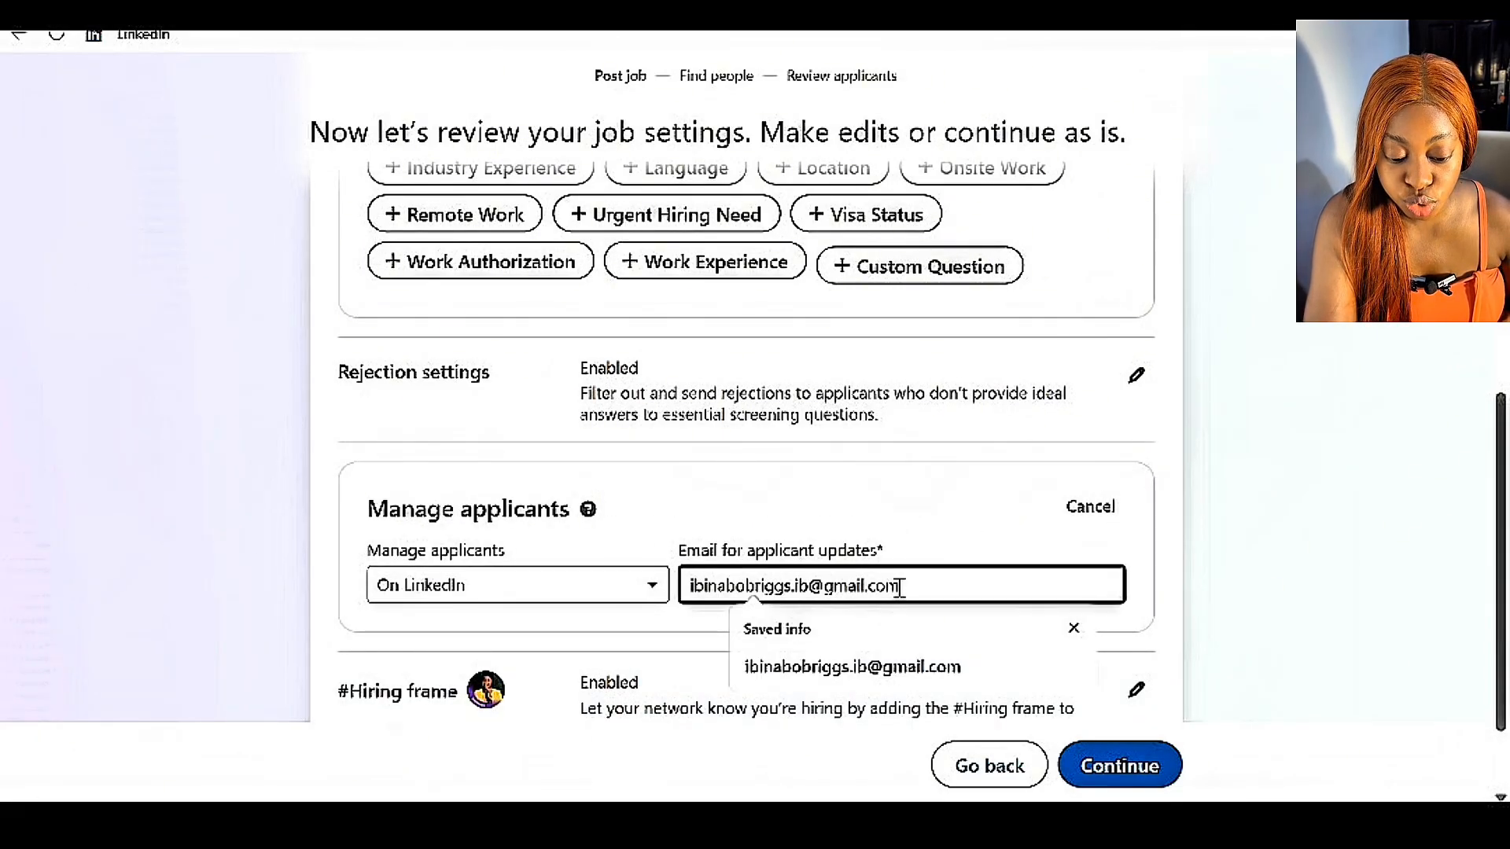
pyautogui.press('BackSpace')
pyautogui.press('BackSpace')
pyautogui.press('BackSpace')
pyautogui.press('BackSpace')
pyautogui.press('BackSpace')
pyautogui.press('BackSpace')
pyautogui.press('BackSpace')
pyautogui.press('BackSpace')
pyautogui.press('BackSpace')
pyautogui.press('BackSpace')
pyautogui.press('BackSpace')
pyautogui.press('BackSpace')
pyautogui.press('BackSpace')
pyautogui.press('BackSpace')
pyautogui.press('BackSpace')
pyautogui.press('BackSpace')
pyautogui.press('BackSpace')
pyautogui.press('BackSpace')
pyautogui.press('BackSpace')
pyautogui.press('BackSpace')
# Review the #Hiring frame options, keep the photo frame added, and continue to the job promotion choices.
pyautogui.scroll(-2, 900, 587)
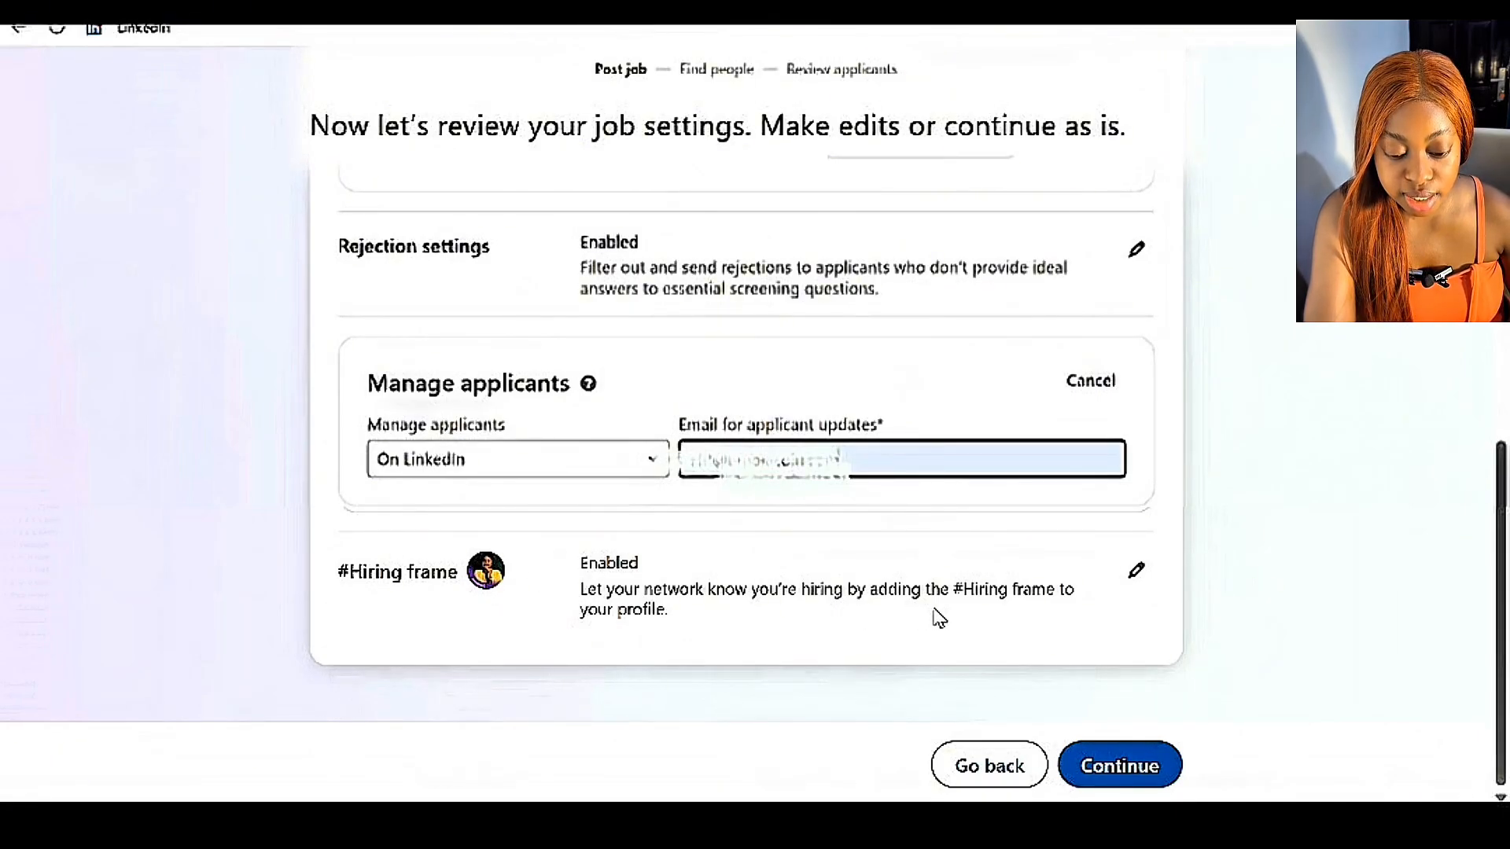
pyautogui.click(1133, 572)
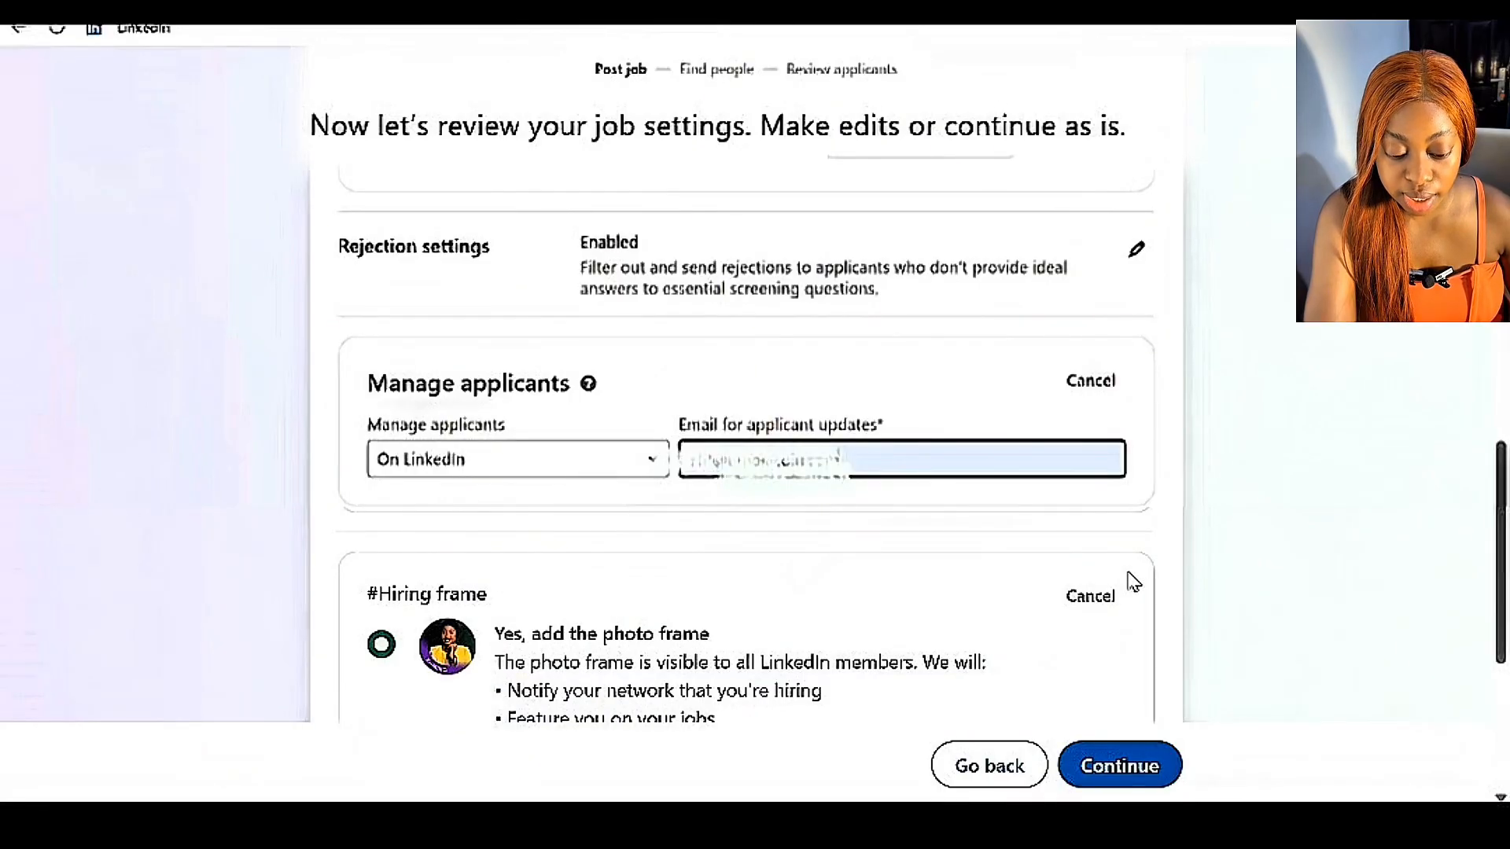
pyautogui.scroll(-3, 1133, 581)
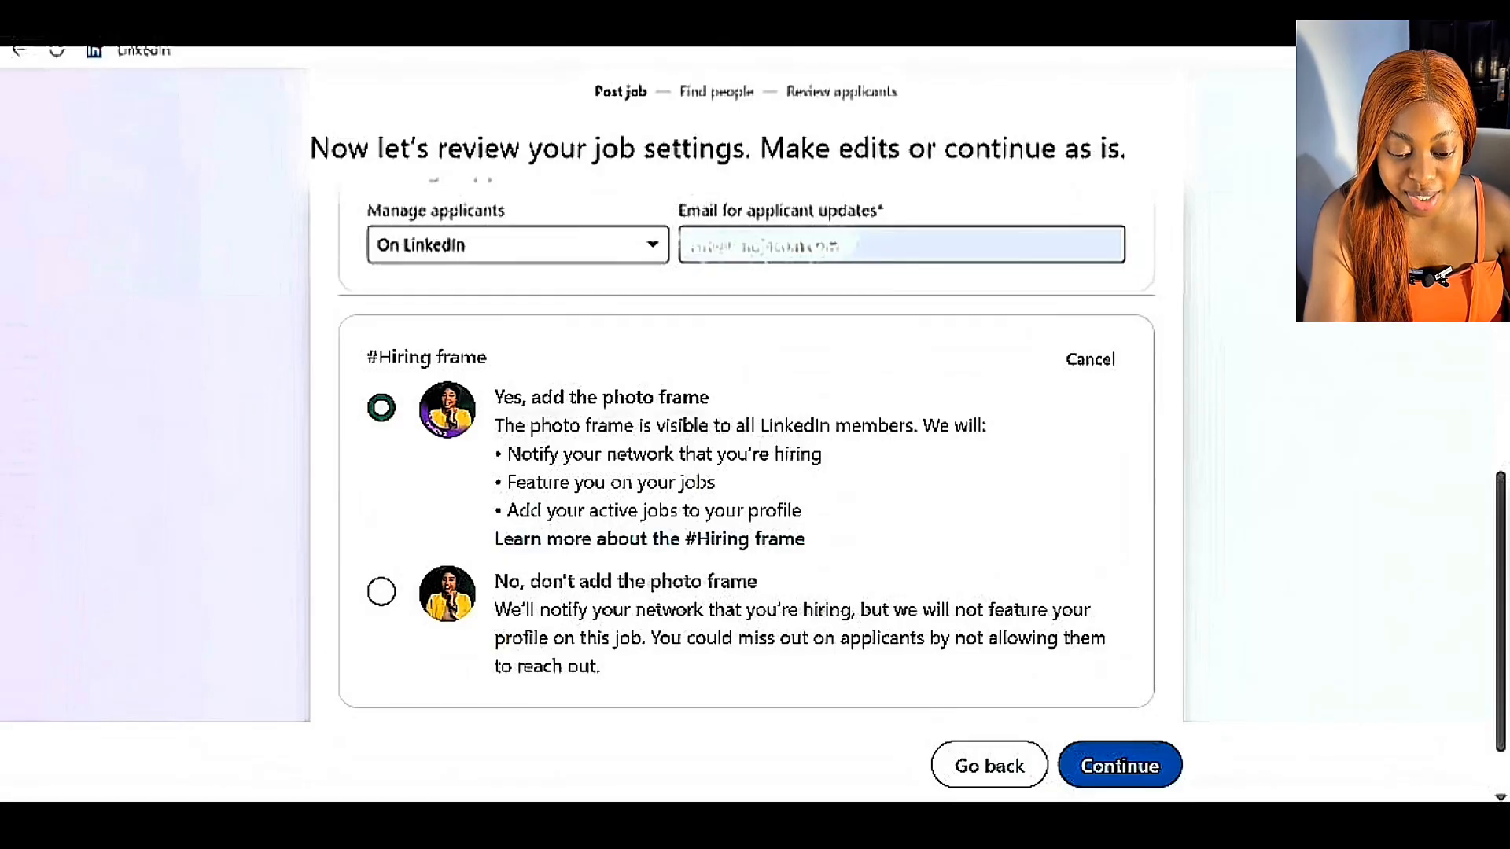
pyautogui.scroll(-1, 1368, 629)
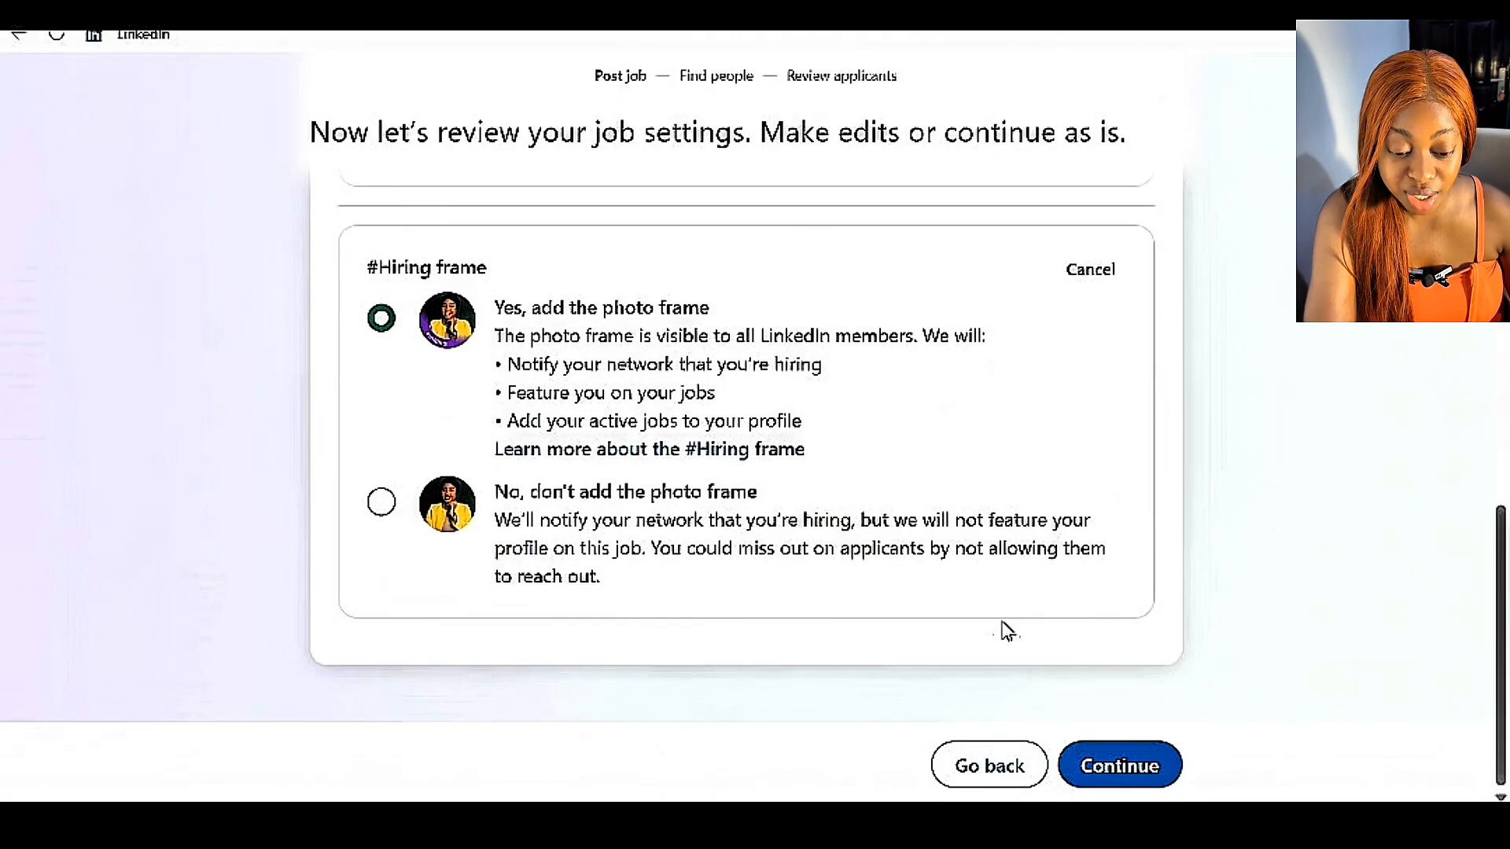
pyautogui.click(1121, 778)
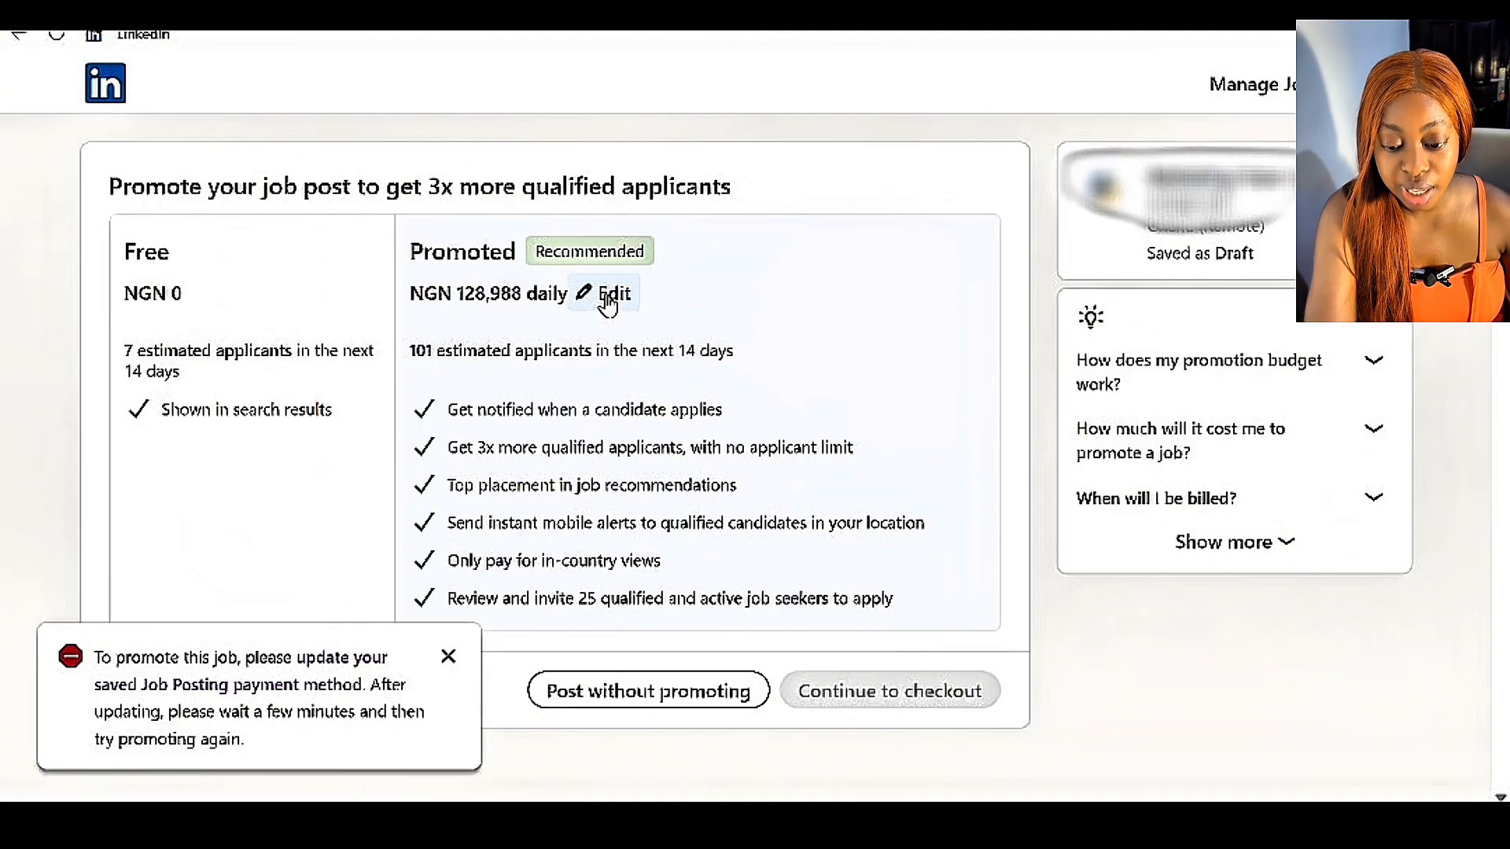
# Open the promotion budget for editing, check the daily and total options, and try to replace the daily amount.
pyautogui.click(607, 301)
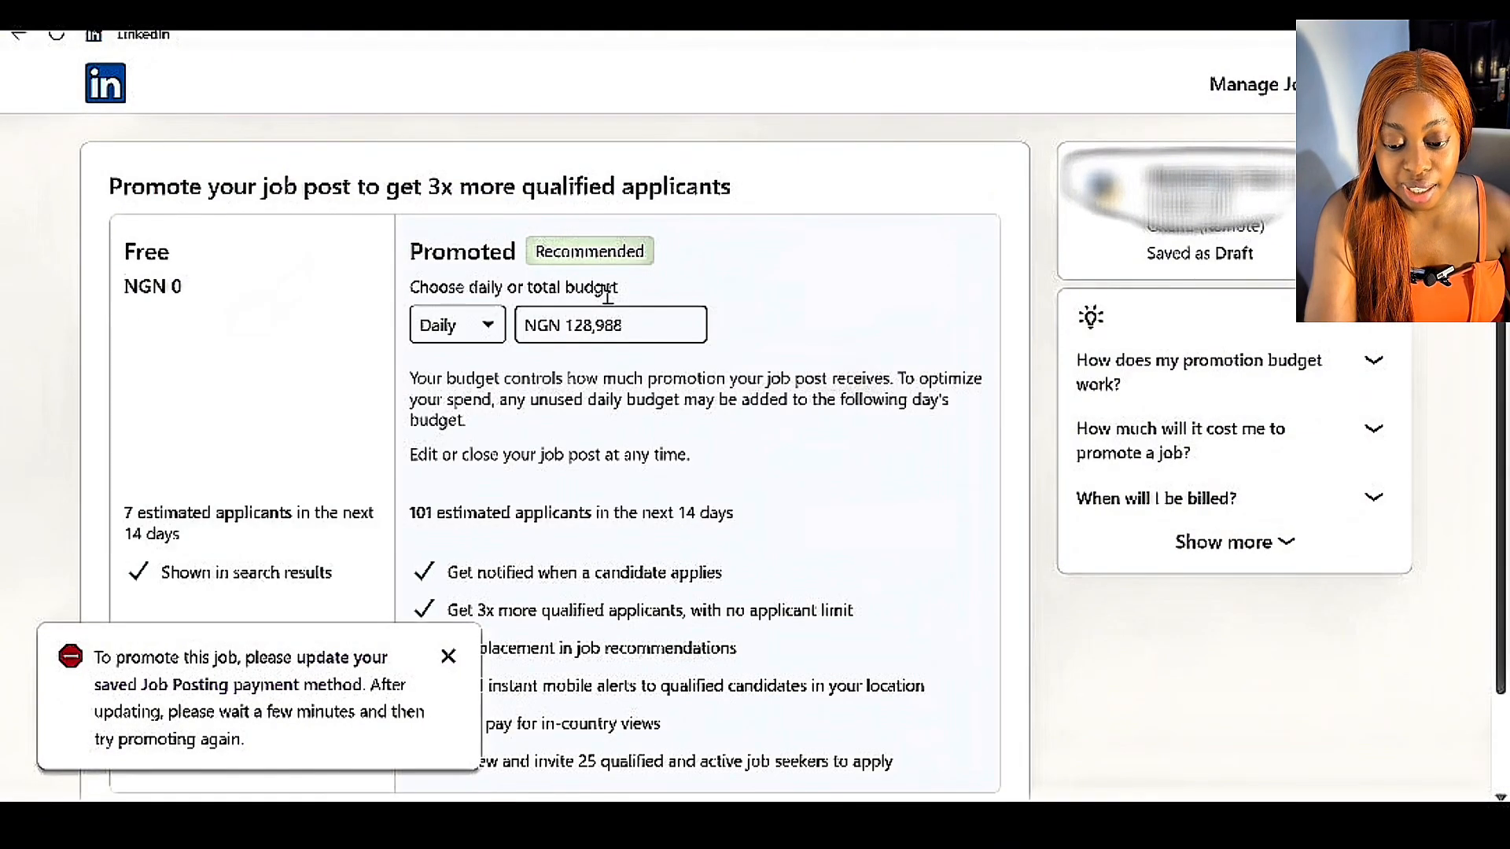
pyautogui.click(500, 342)
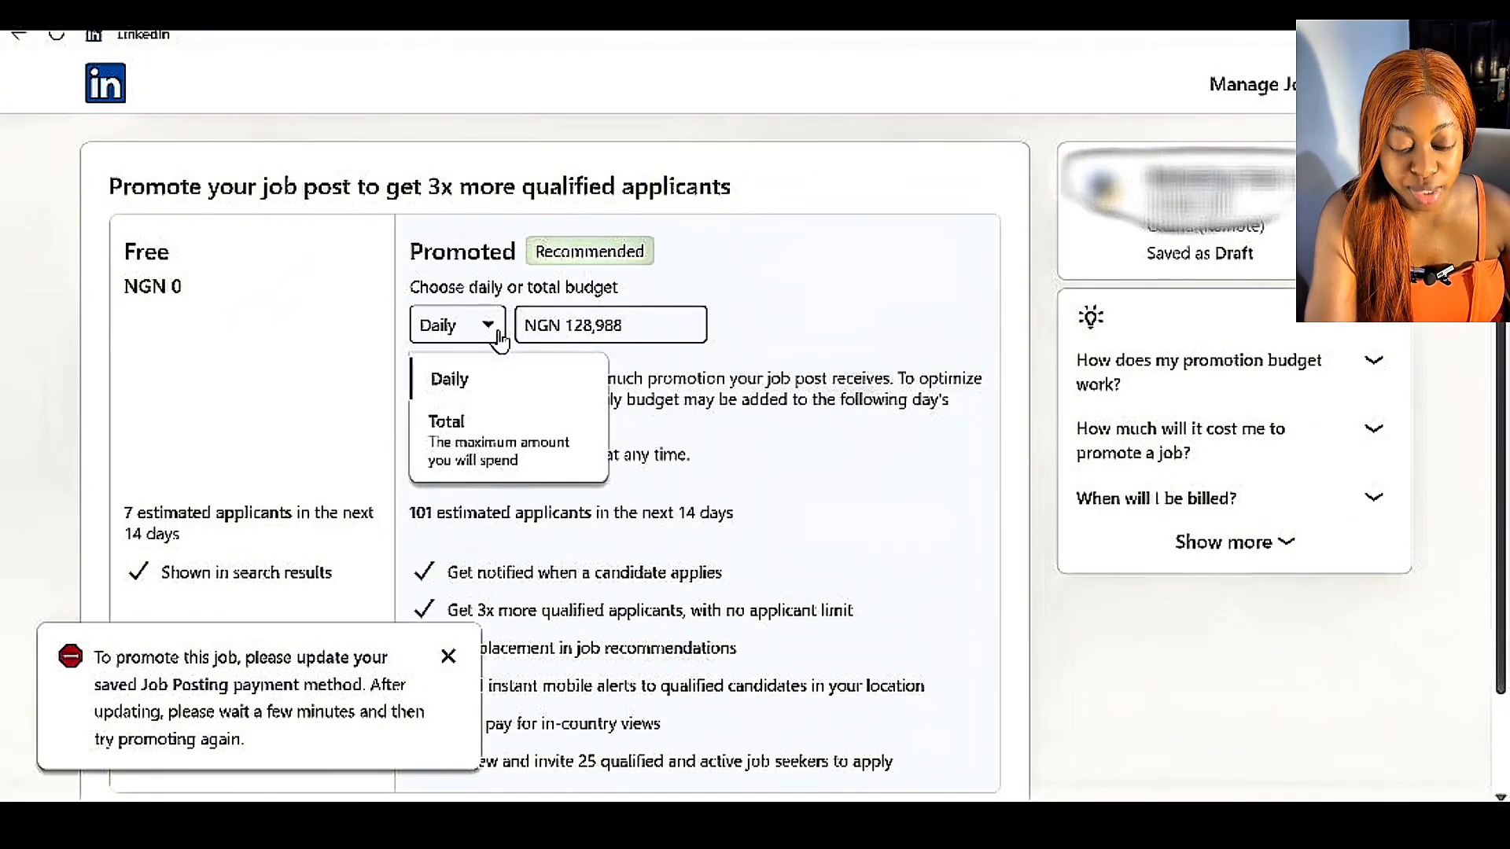
pyautogui.click(504, 342)
pyautogui.click(649, 323)
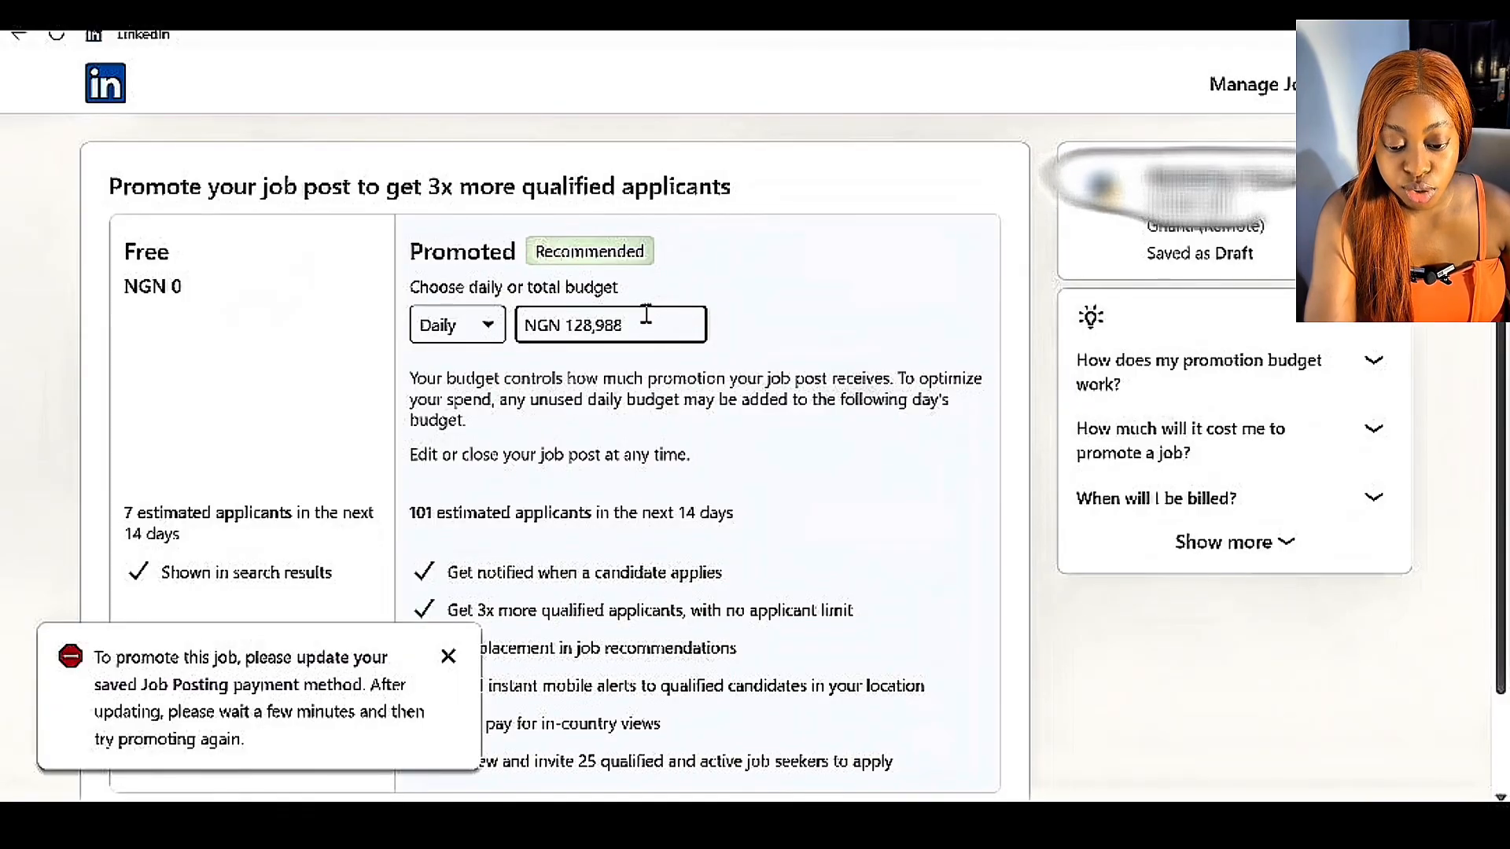
pyautogui.click(625, 326)
pyautogui.press('BackSpace')
pyautogui.press('BackSpace')
pyautogui.press('BackSpace')
pyautogui.press('BackSpace')
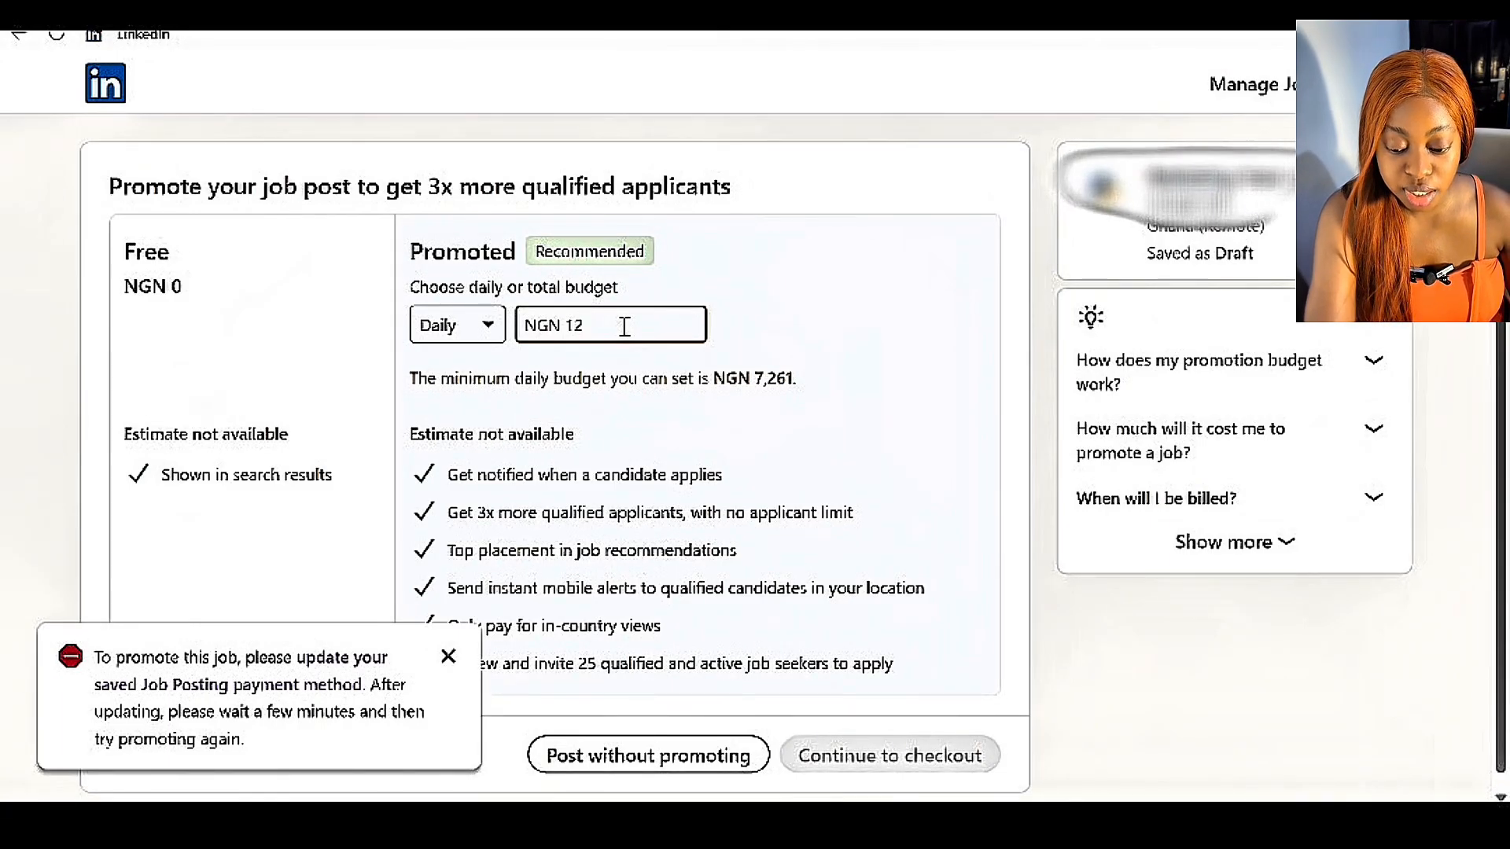
pyautogui.press('BackSpace')
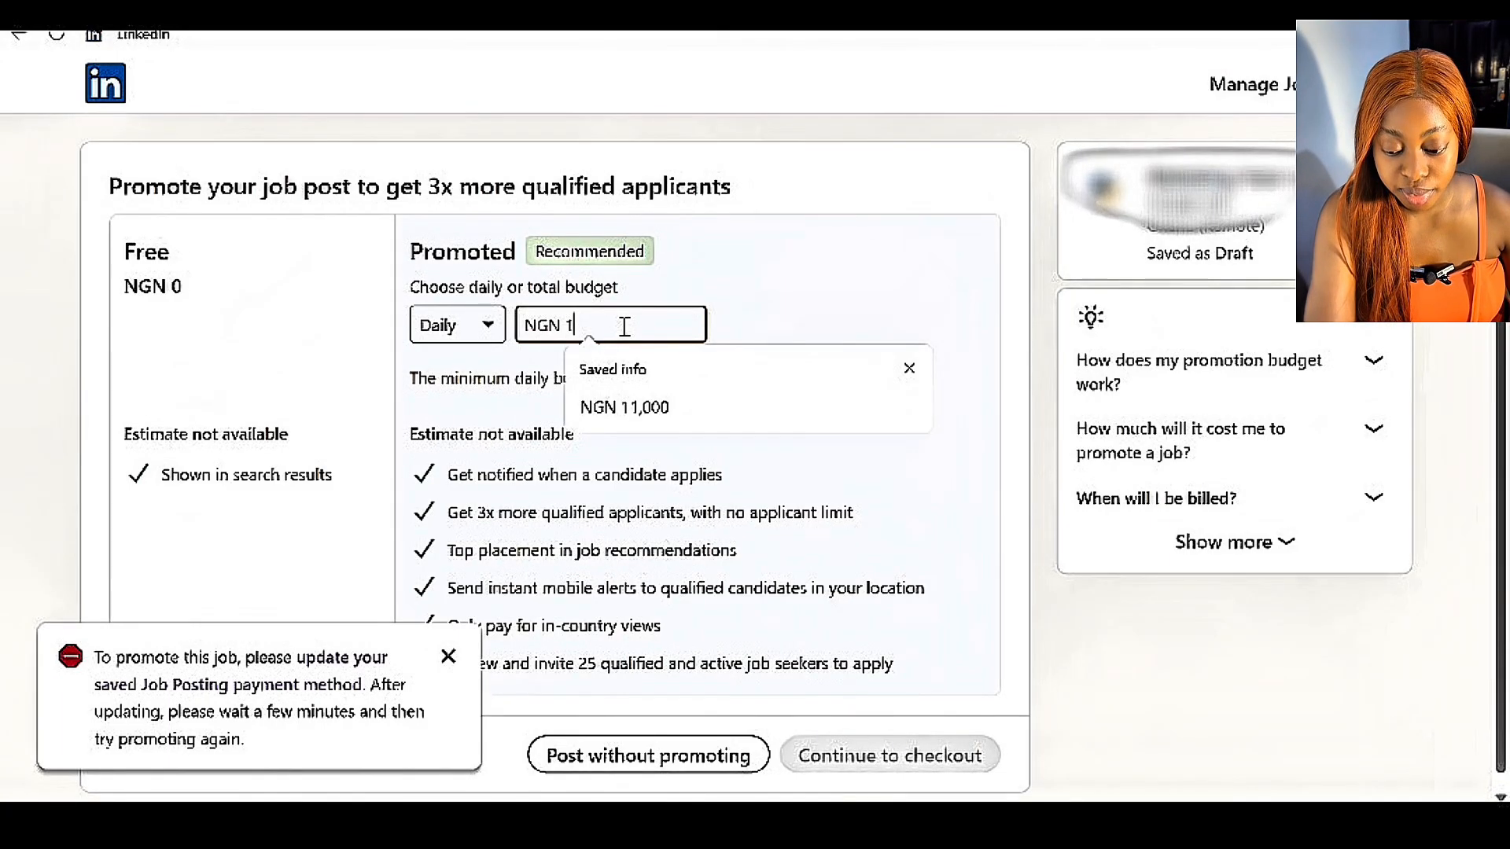
pyautogui.press('BackSpace')
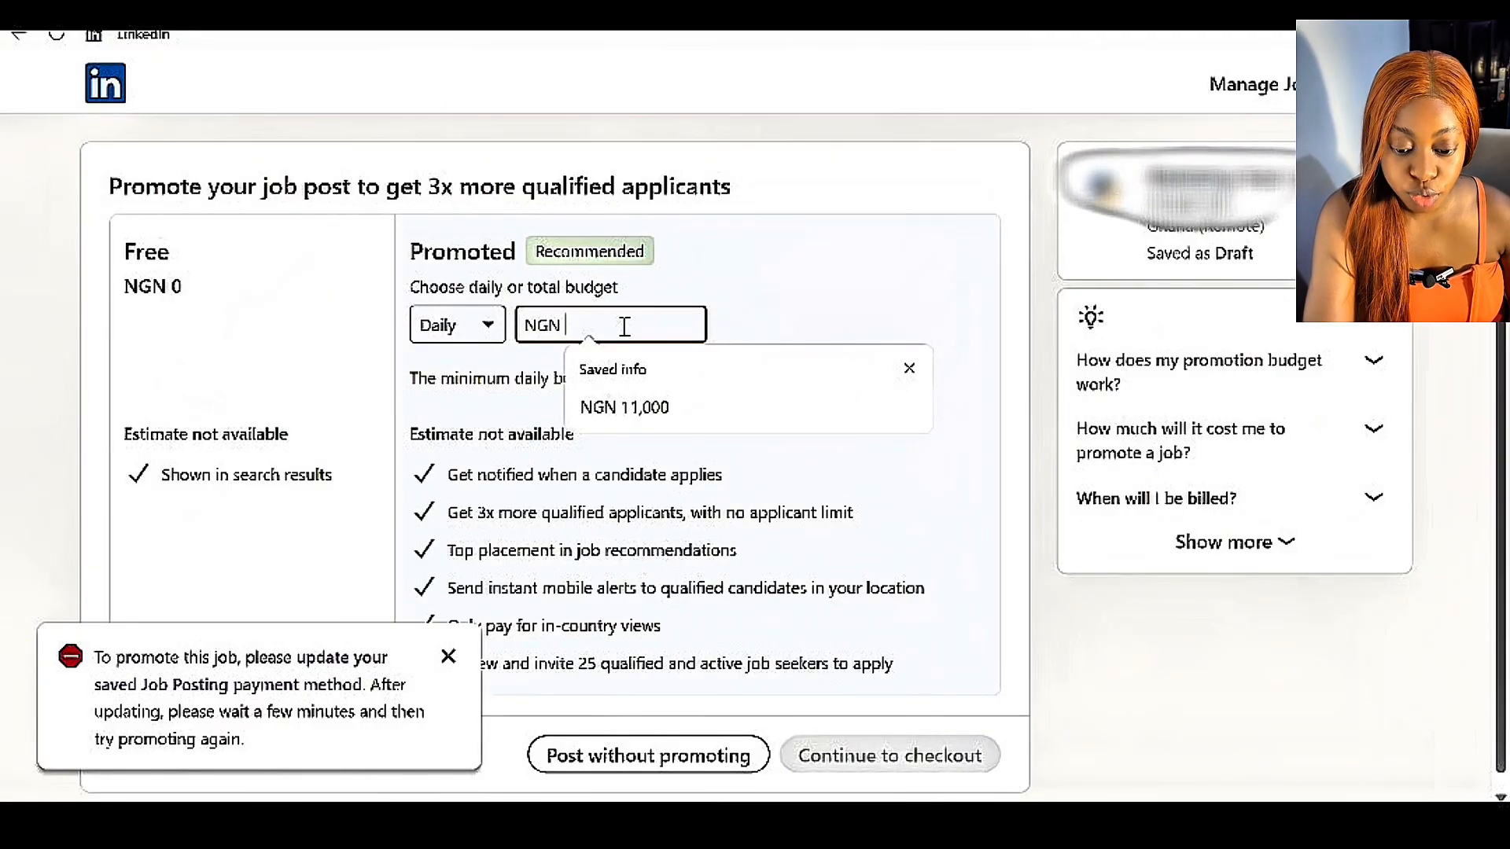
pyautogui.write('1')
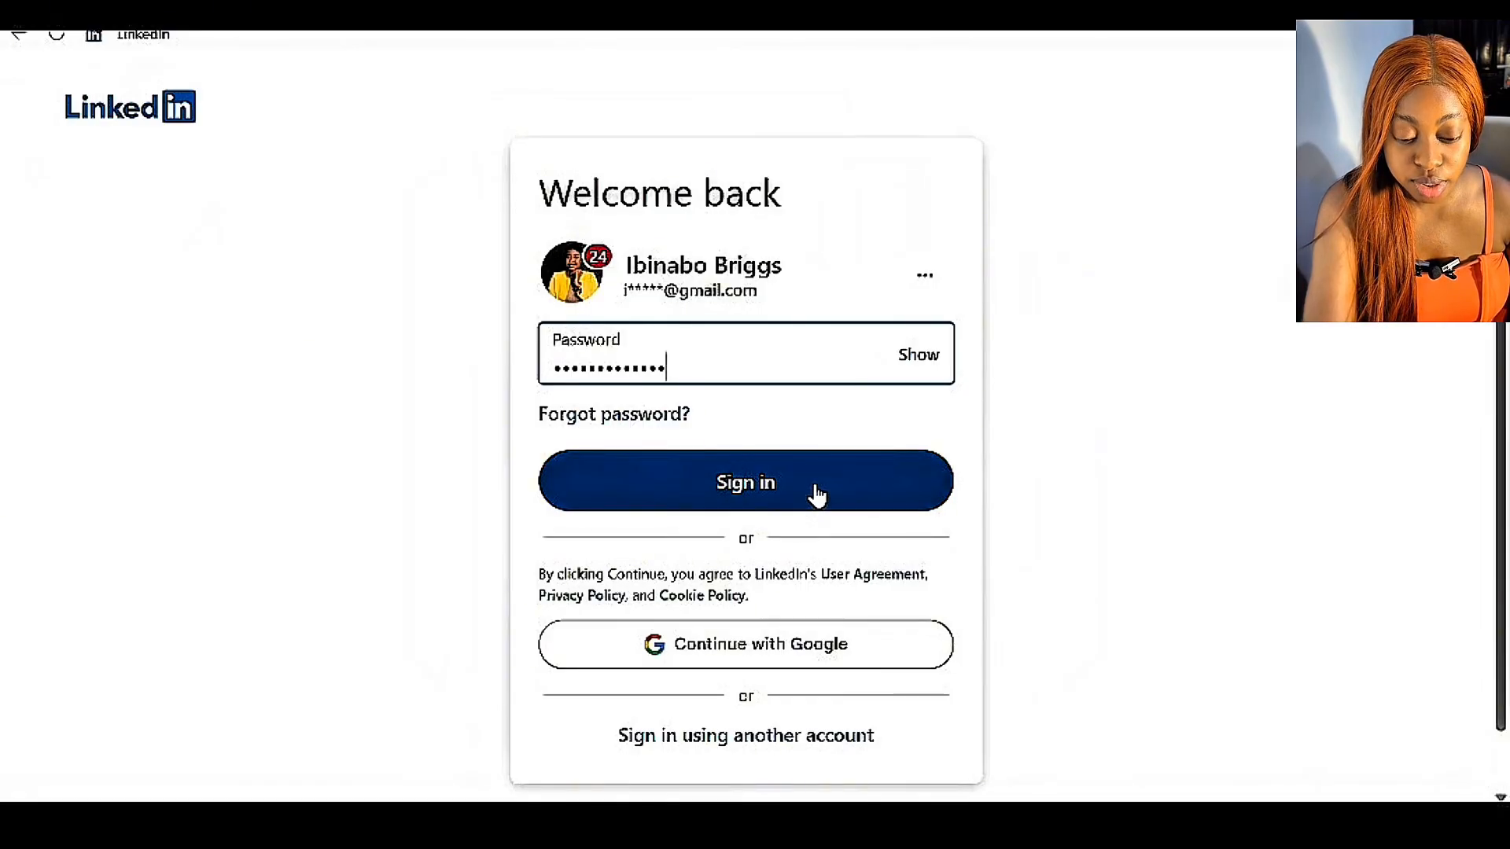
# Sign in to the Admin Center's payment methods and open the saved card for editing.
pyautogui.click(815, 484)
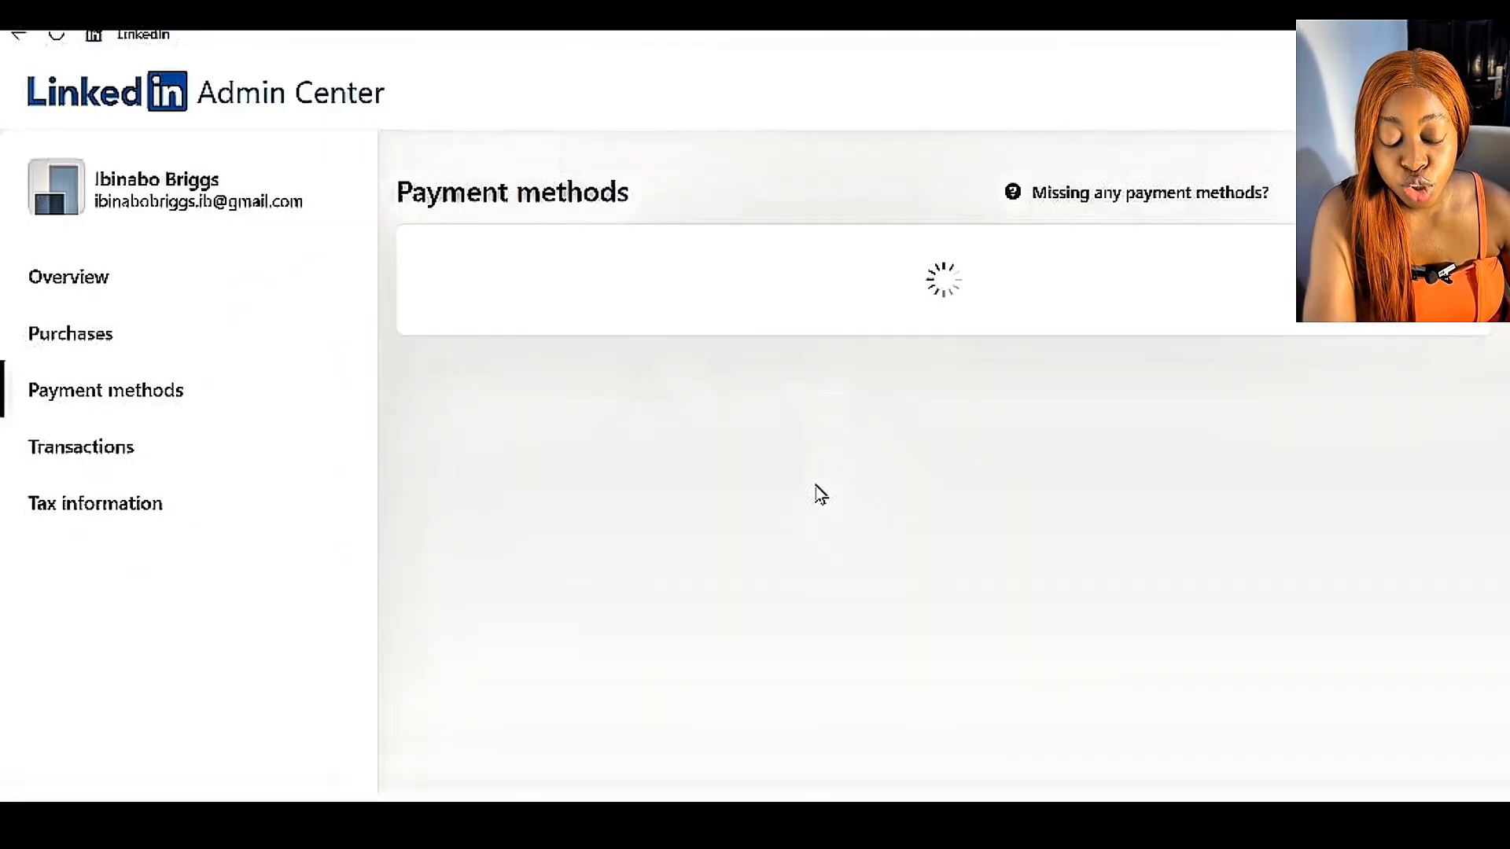
pyautogui.click(1433, 367)
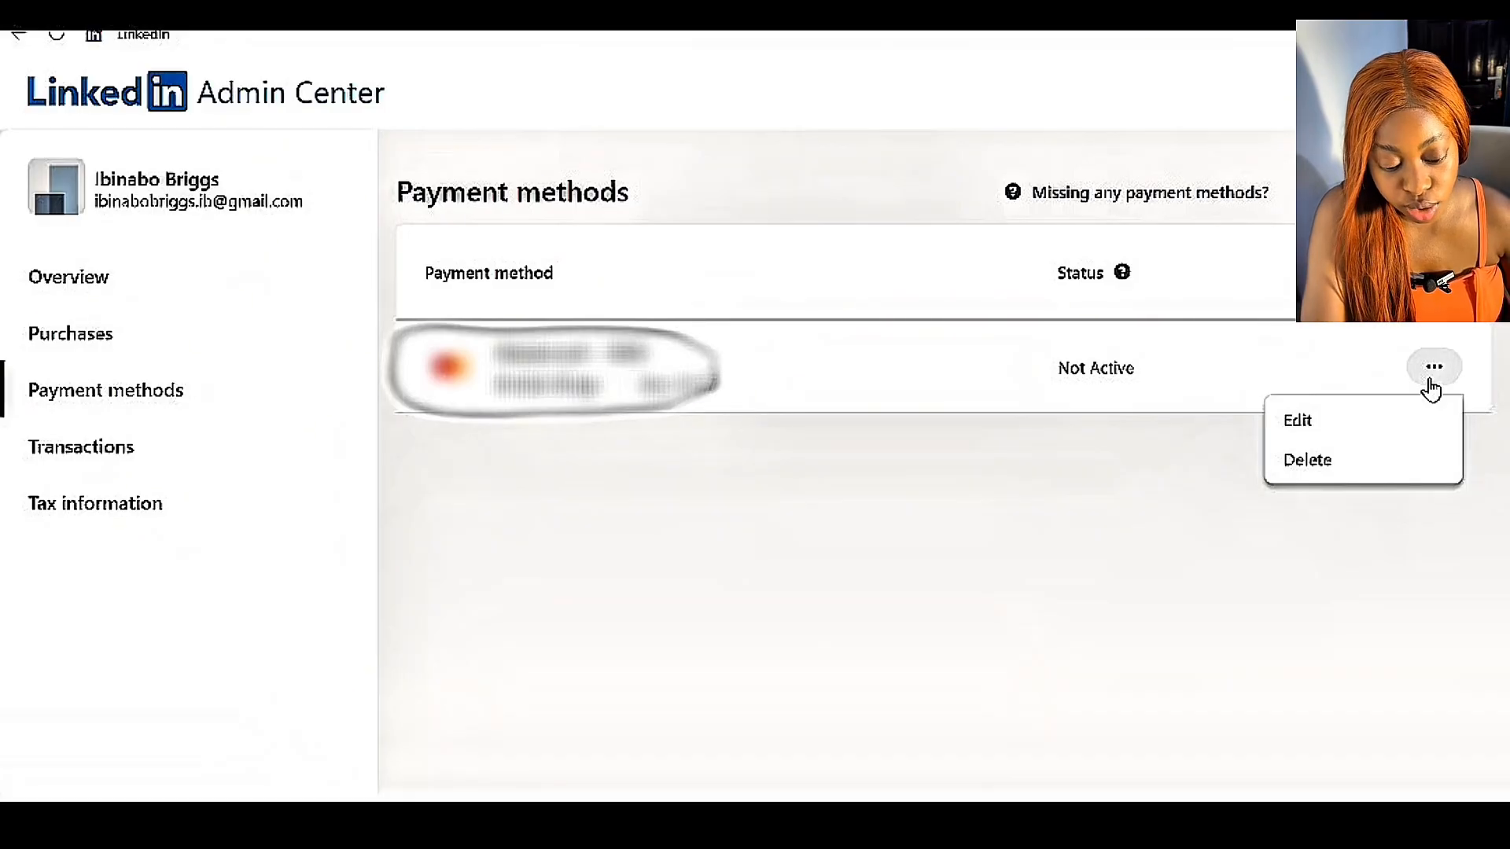
pyautogui.click(1298, 421)
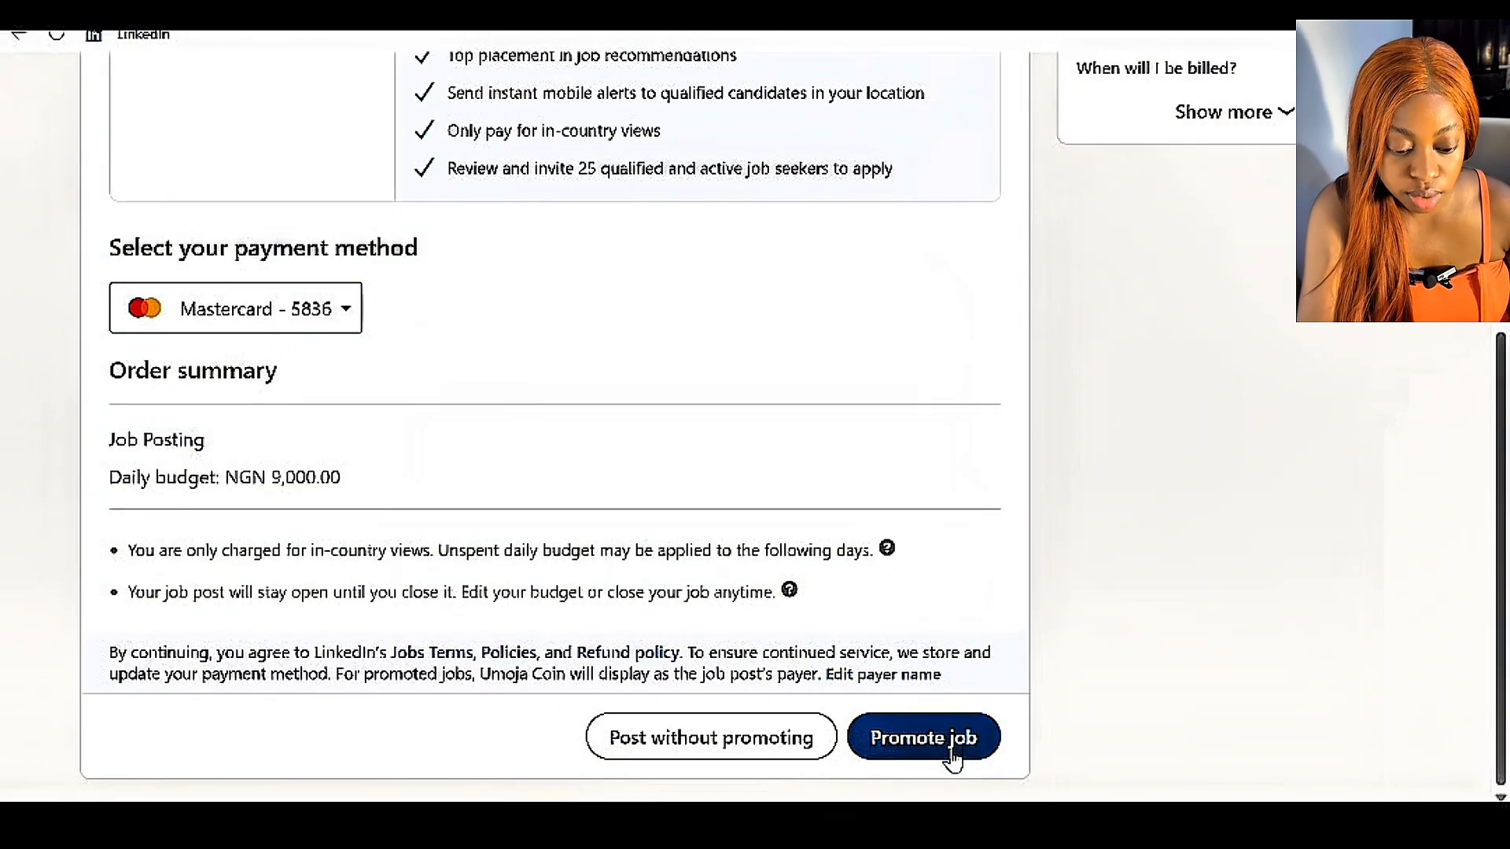
# Promote the job post with a daily budget of NGN 9,000, paid with the saved Mastercard.
pyautogui.click(951, 755)
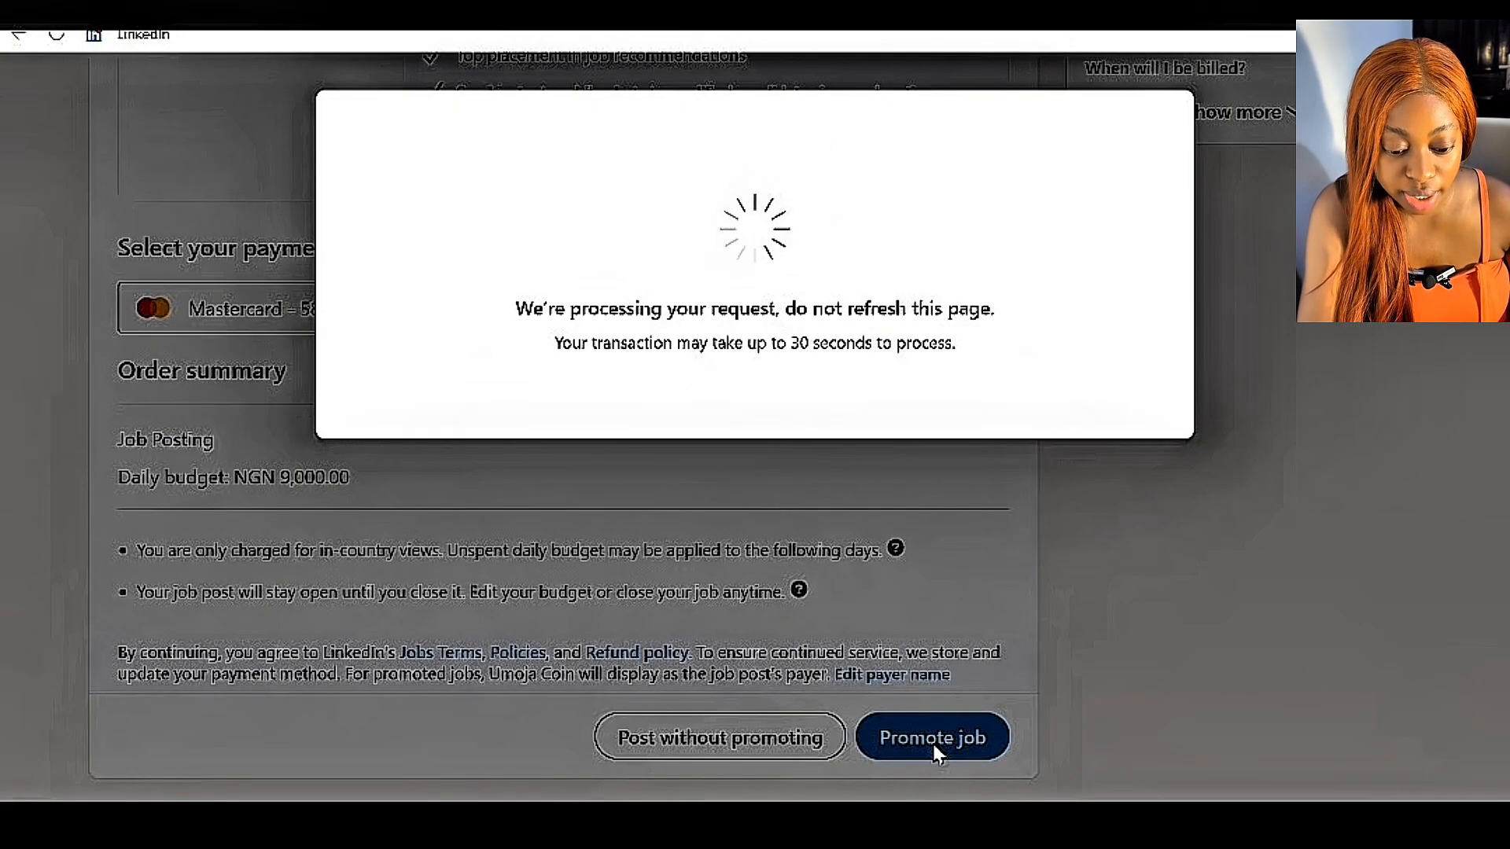